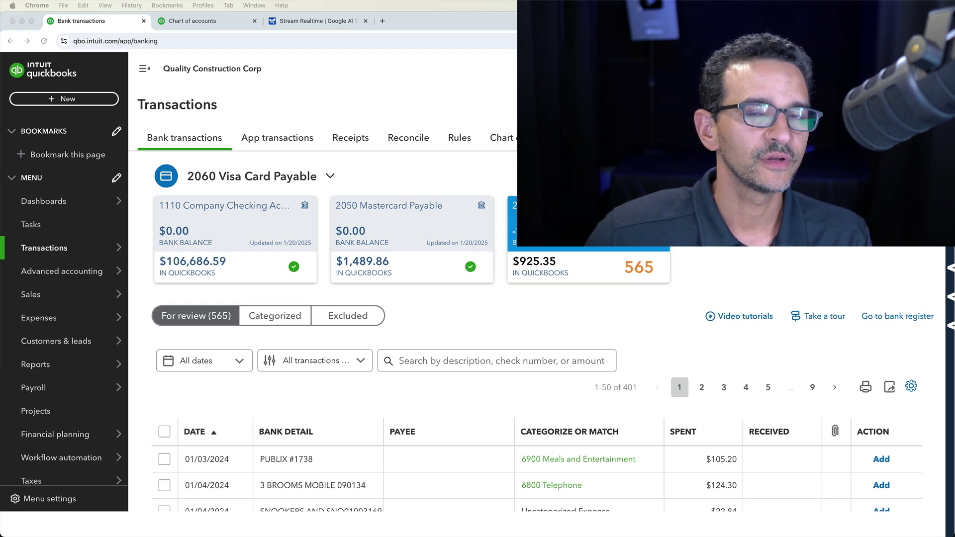
- Filter the For review transactions to Uncategorized, leaving 161 Uncategorized Expense items
scroll(700, 288, down, 1)
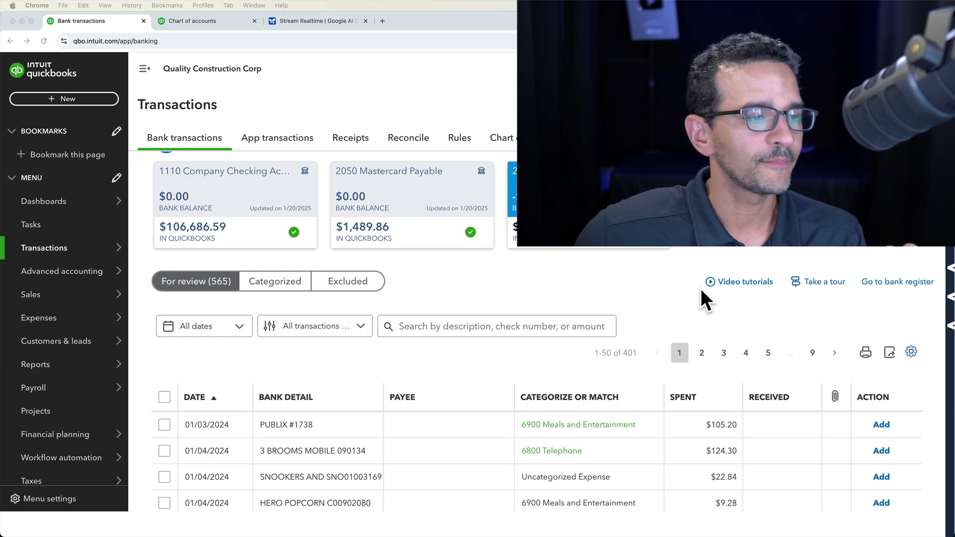
scroll(701, 290, up, 1)
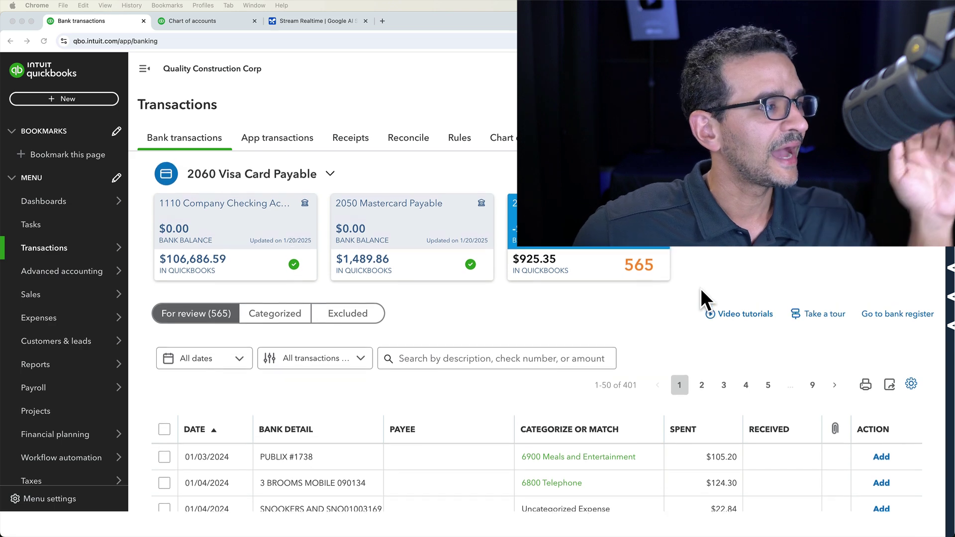
scroll(701, 290, down, 2)
scroll(702, 290, up, 2)
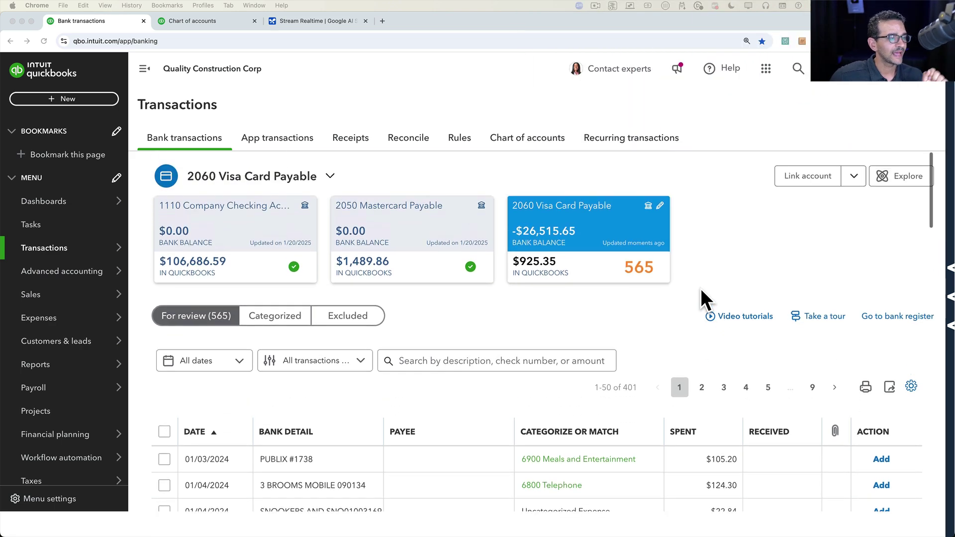
scroll(701, 289, down, 5)
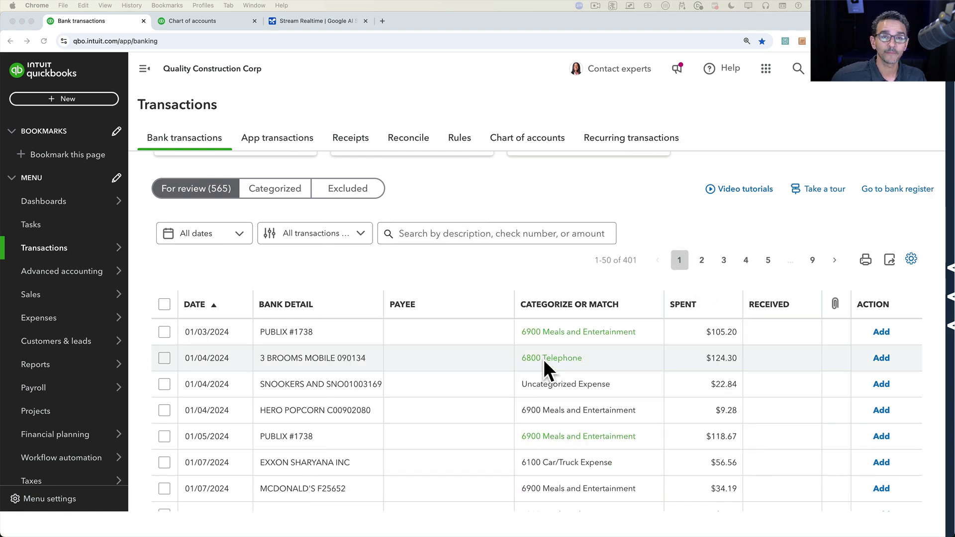
scroll(507, 318, up, 1)
scroll(507, 318, up, 2)
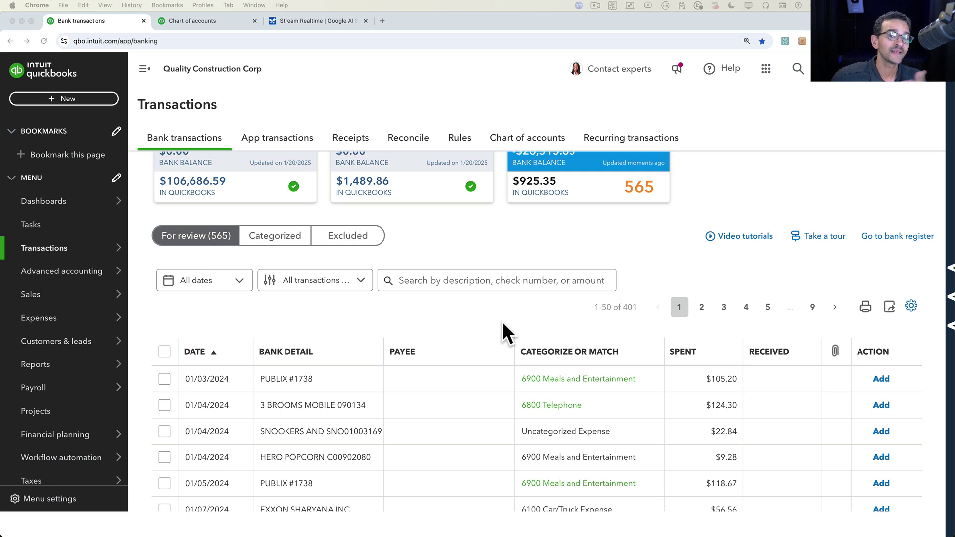
click(348, 281)
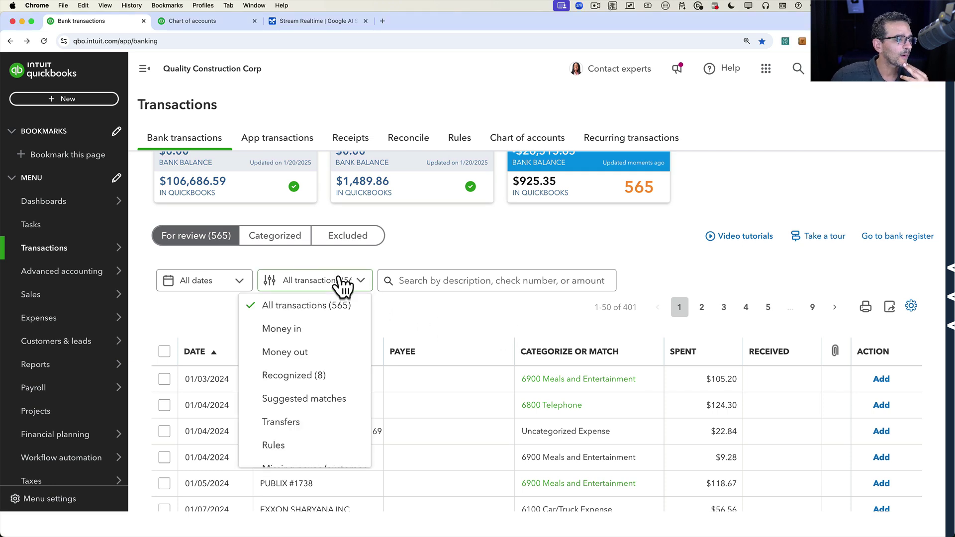
scroll(298, 386, down, 2)
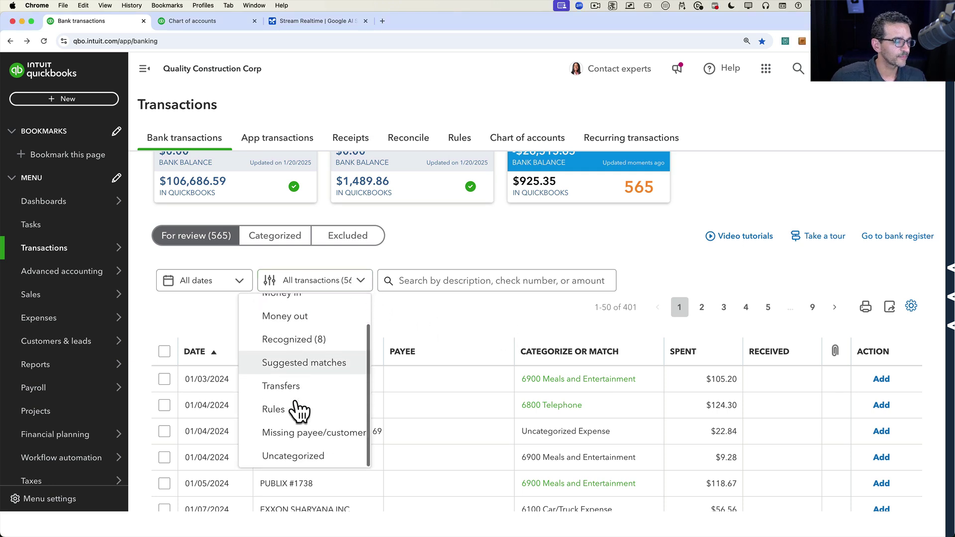
click(293, 455)
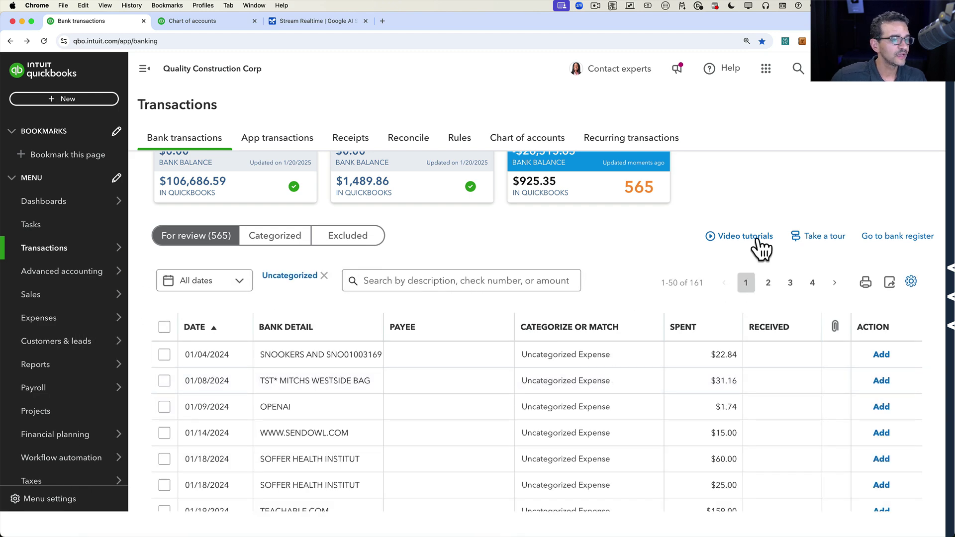
scroll(726, 199, up, 2)
scroll(712, 218, up, 1)
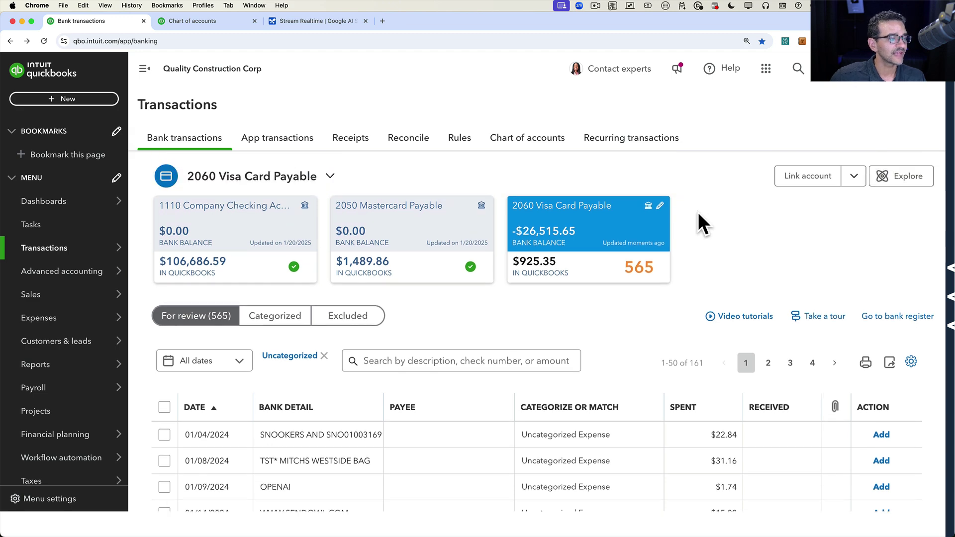
scroll(754, 222, down, 4)
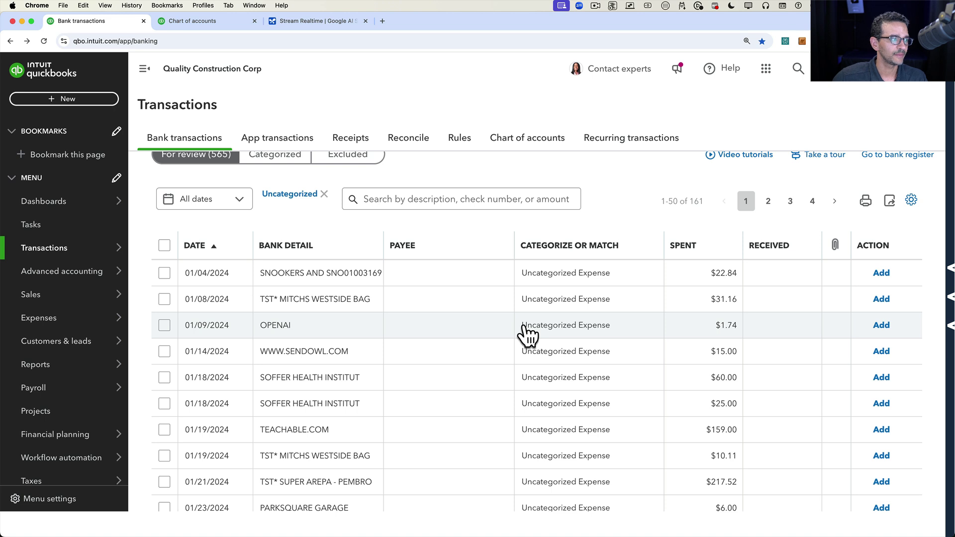
- Run the chart of accounts report without the Account subtype, Description, Total balance and Account # columns
click(206, 21)
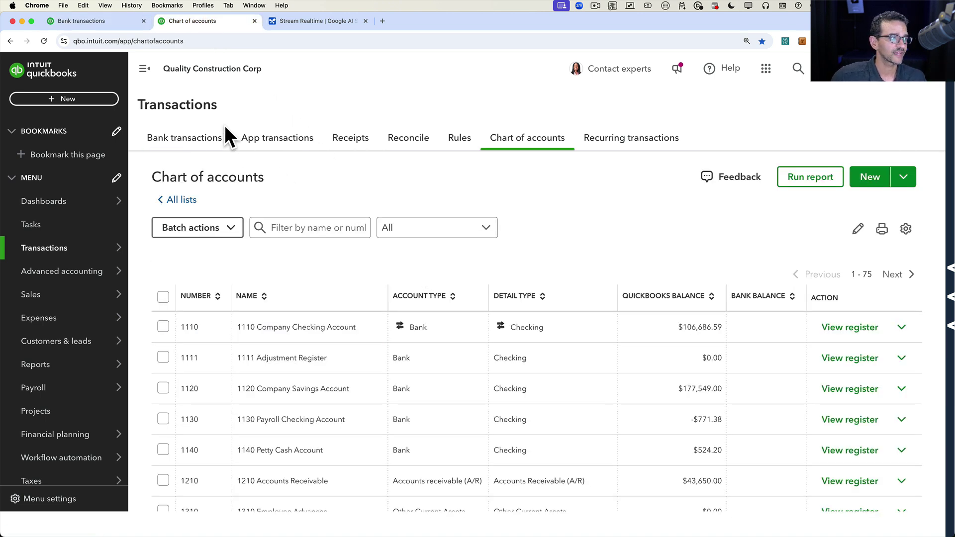
click(810, 178)
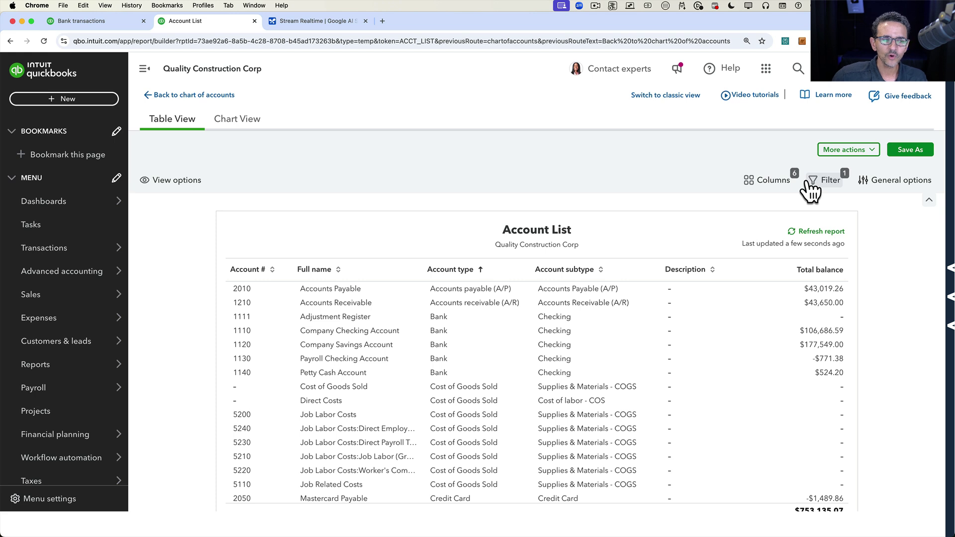
click(779, 184)
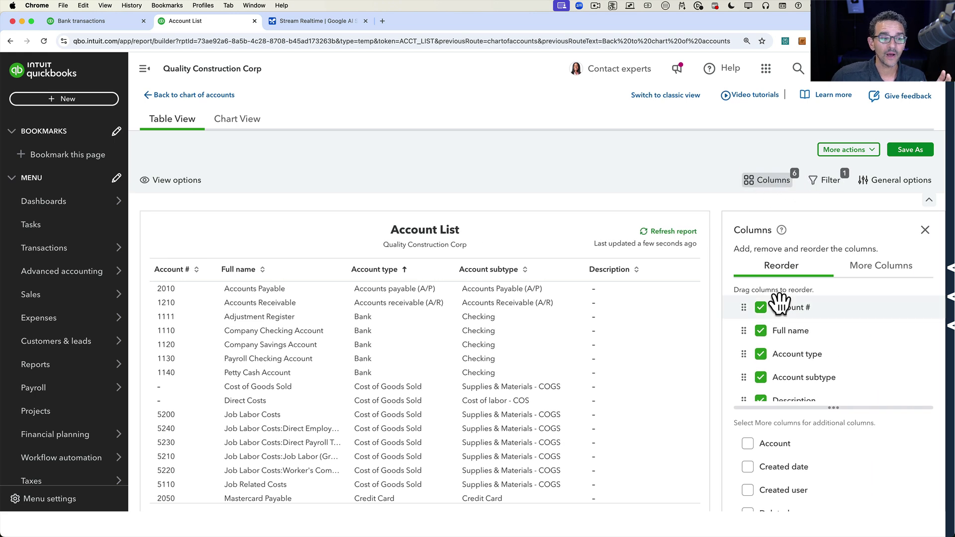
click(761, 378)
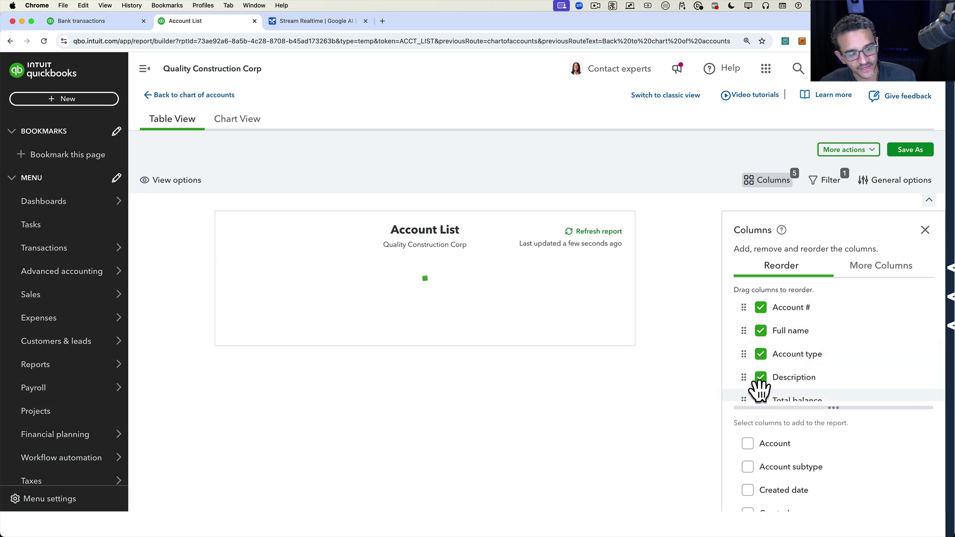
click(762, 381)
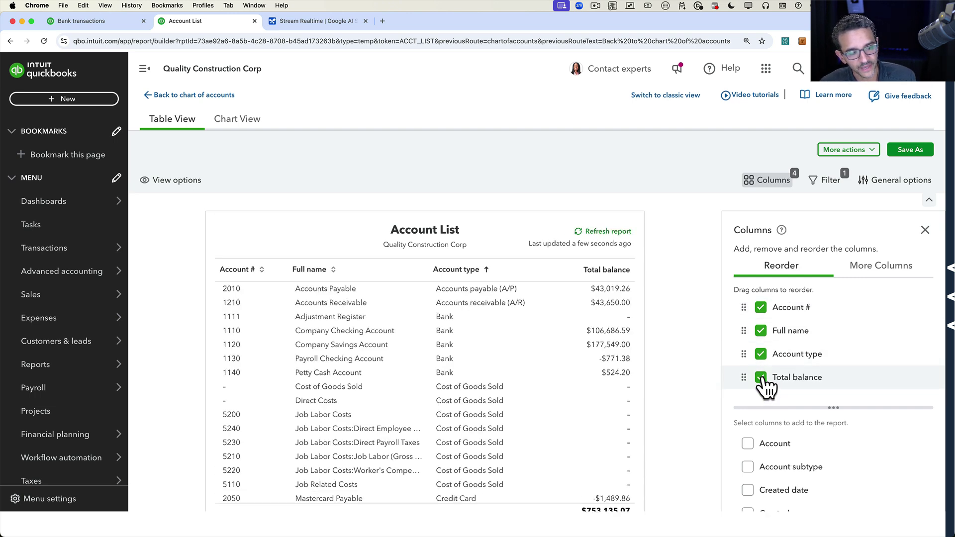
click(760, 378)
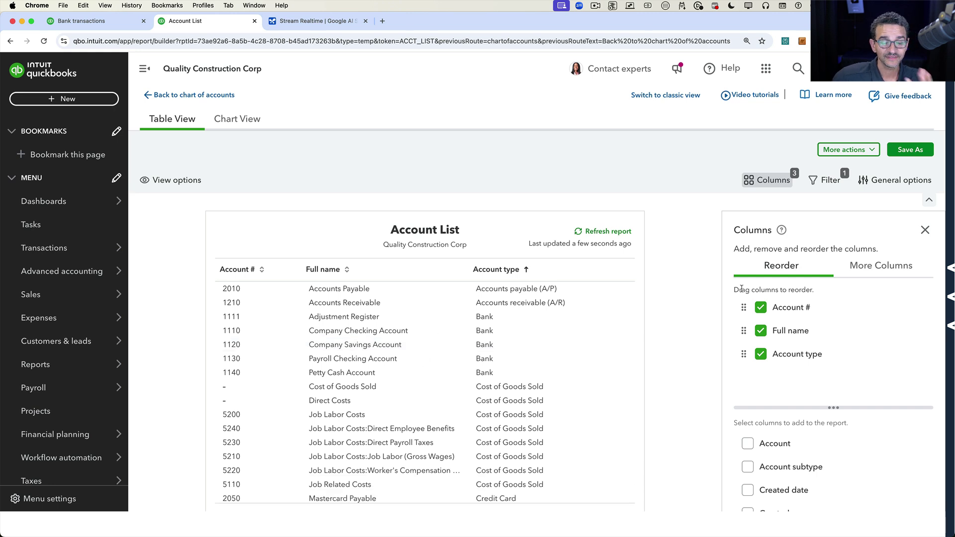
click(760, 308)
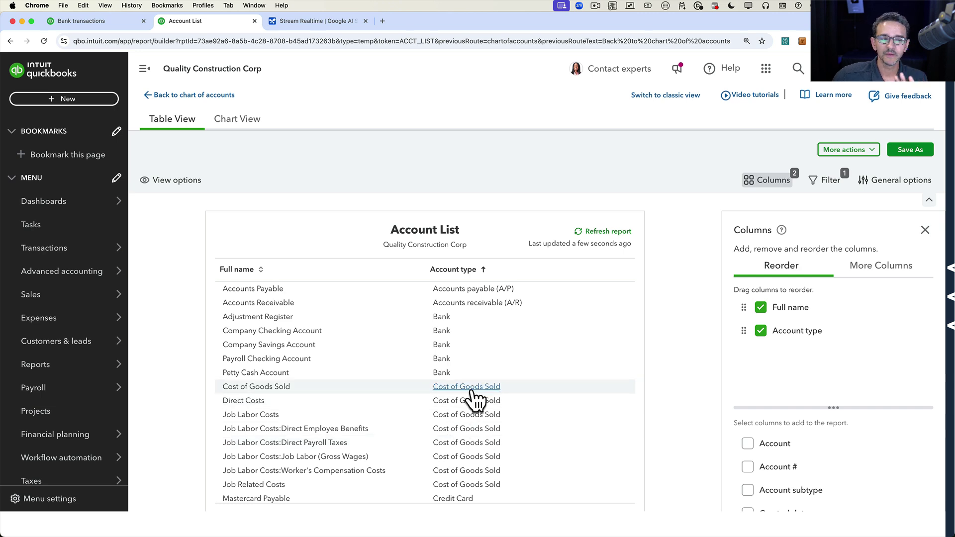
- Export the Account List report to Excel and open the downloaded file
click(925, 230)
click(869, 150)
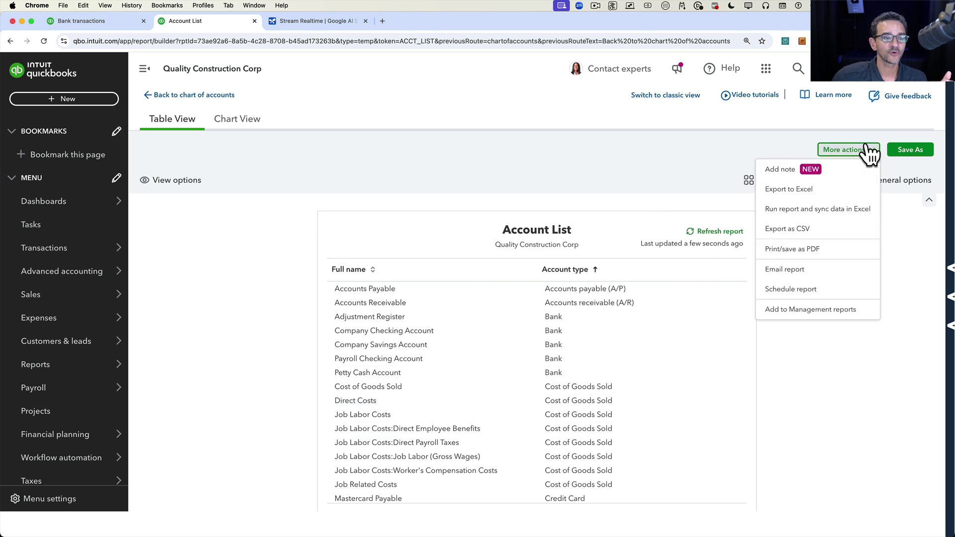
click(791, 189)
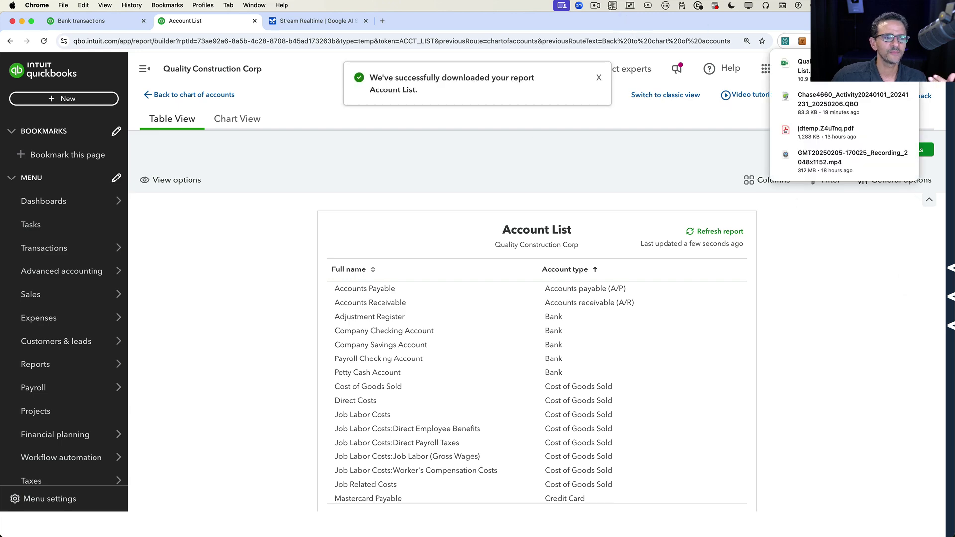
click(802, 69)
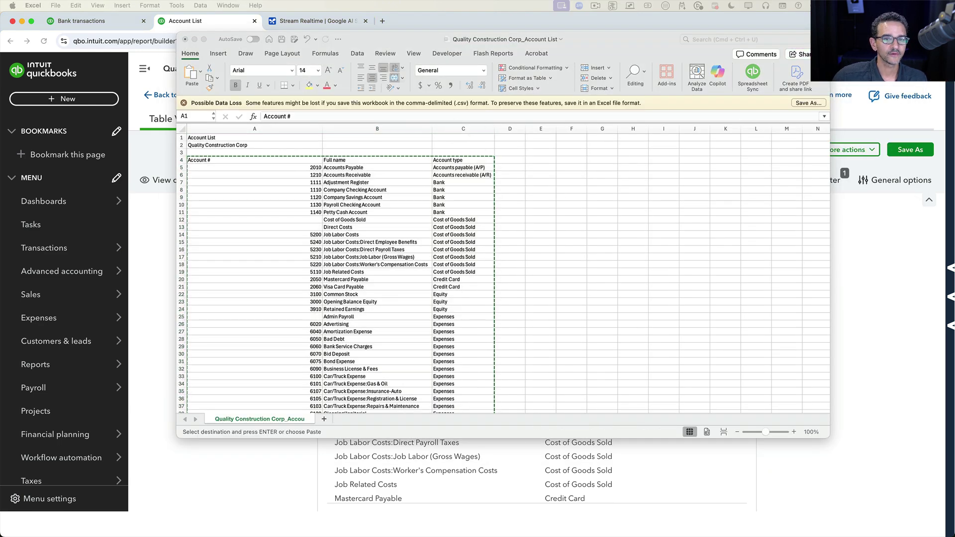
- Copy the full names and account types (B4:C131) in Excel, then minimize Excel
click(241, 163)
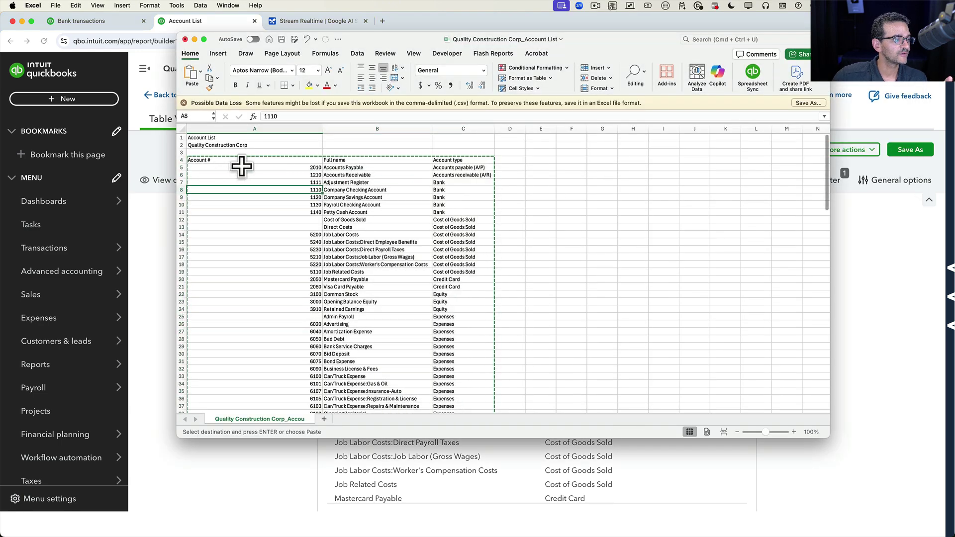
drag(341, 162, 479, 386)
scroll(439, 276, up, 15)
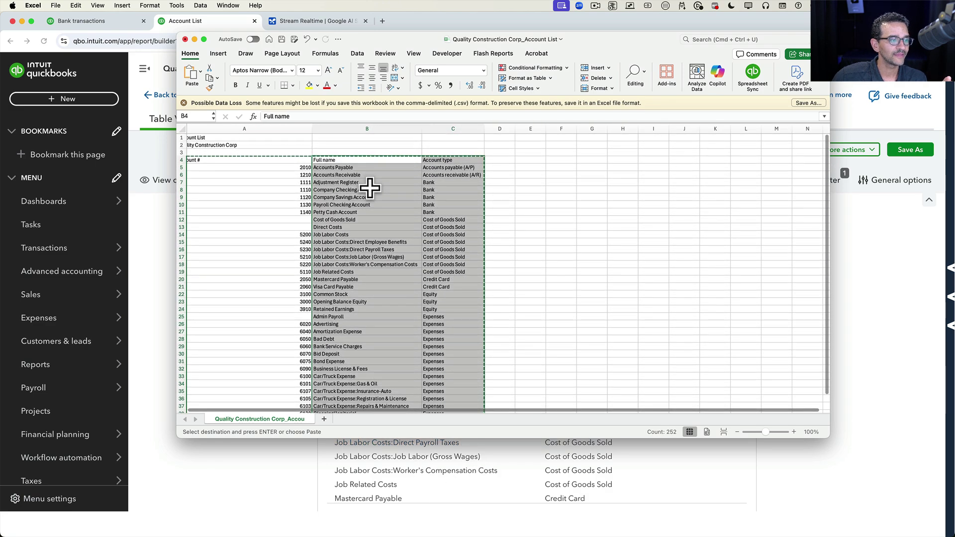
right_click(371, 186)
click(381, 203)
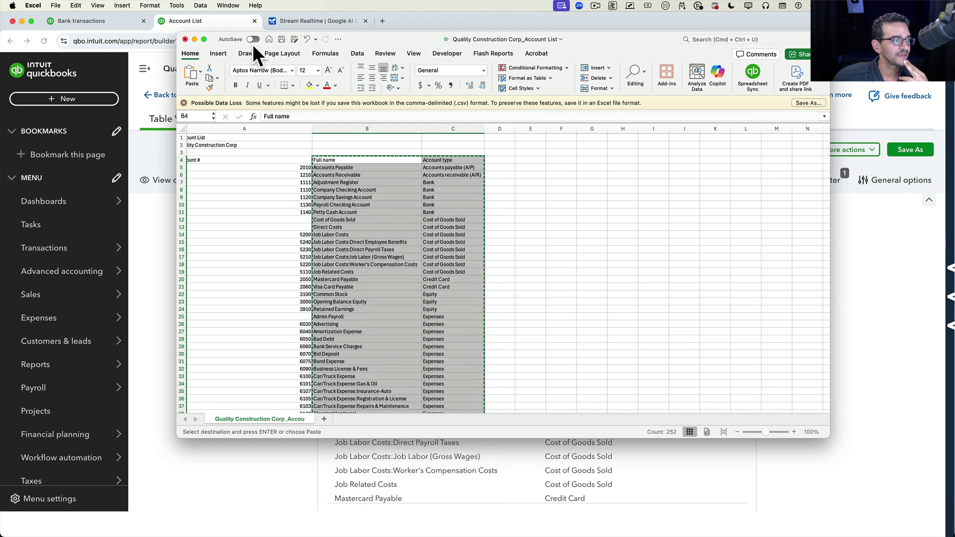
click(195, 39)
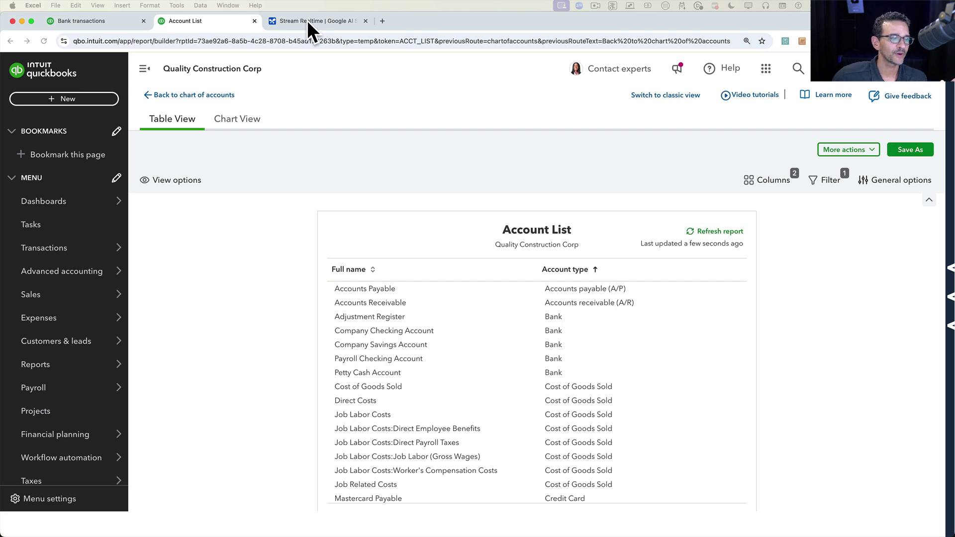
- Move from the uncategorized bank transactions to the Google AI Studio Stream Realtime tab
click(103, 20)
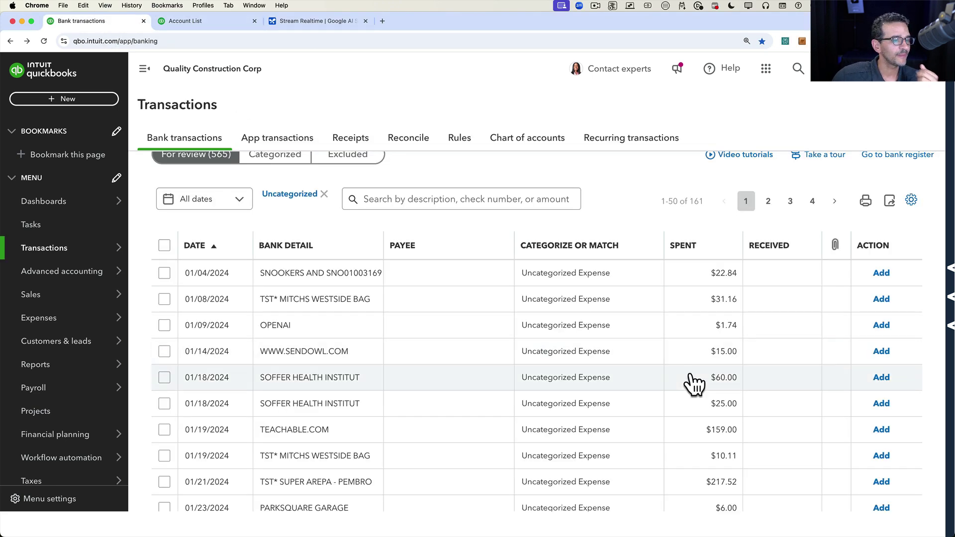
click(313, 20)
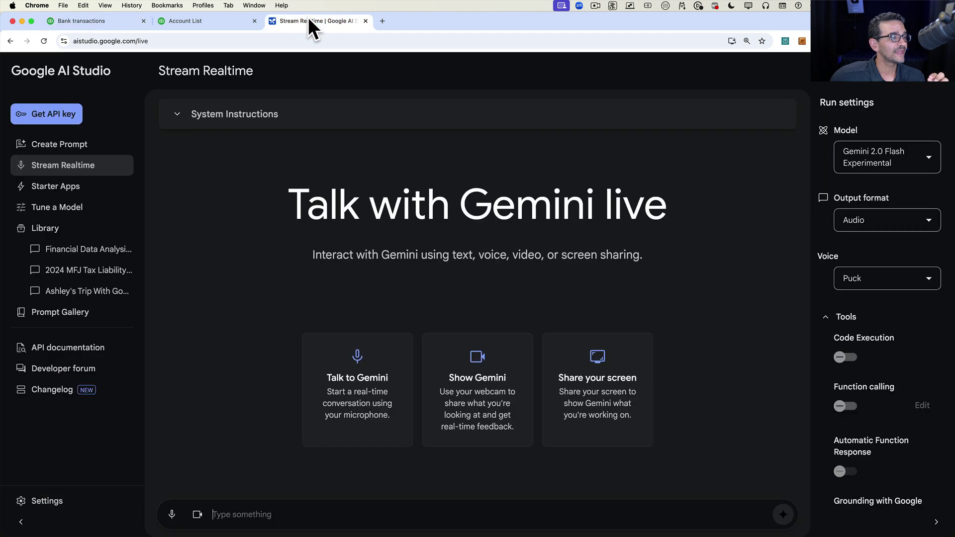
click(102, 40)
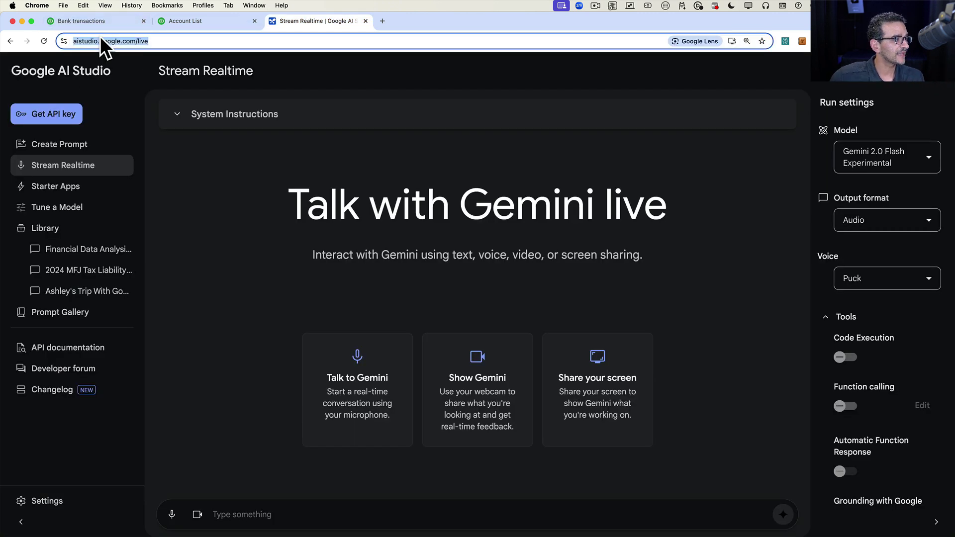
click(52, 173)
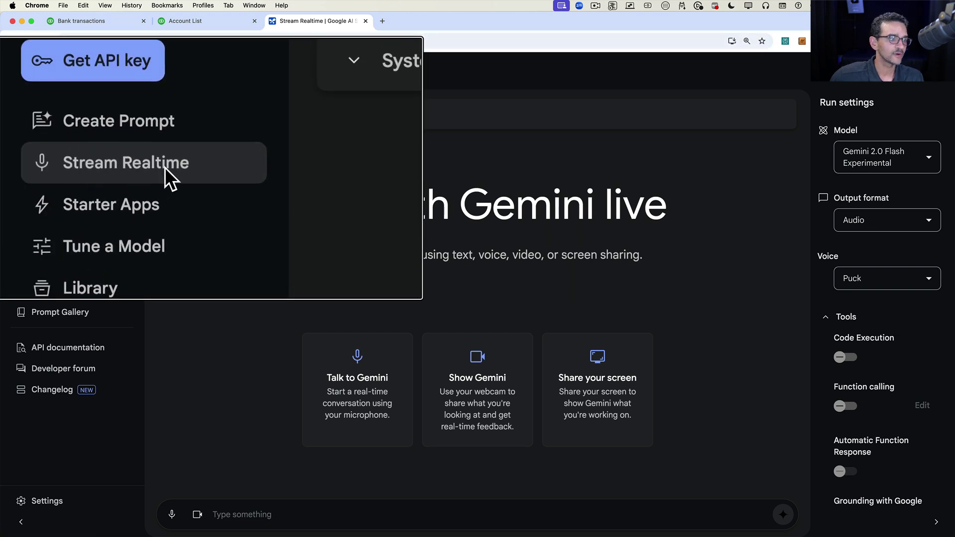
- Keep Gemini 2.0 Flash Experimental as the model and select the Aoede voice
click(876, 169)
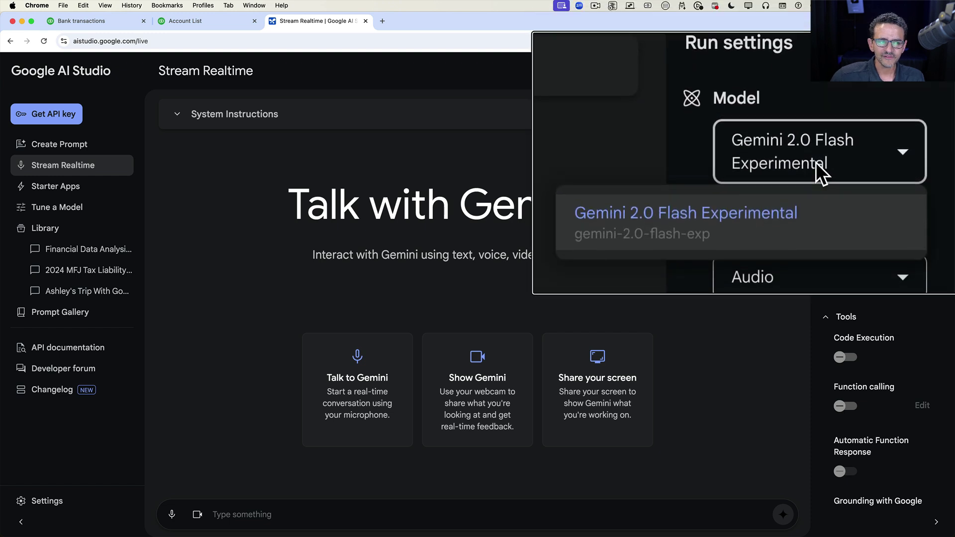
click(887, 166)
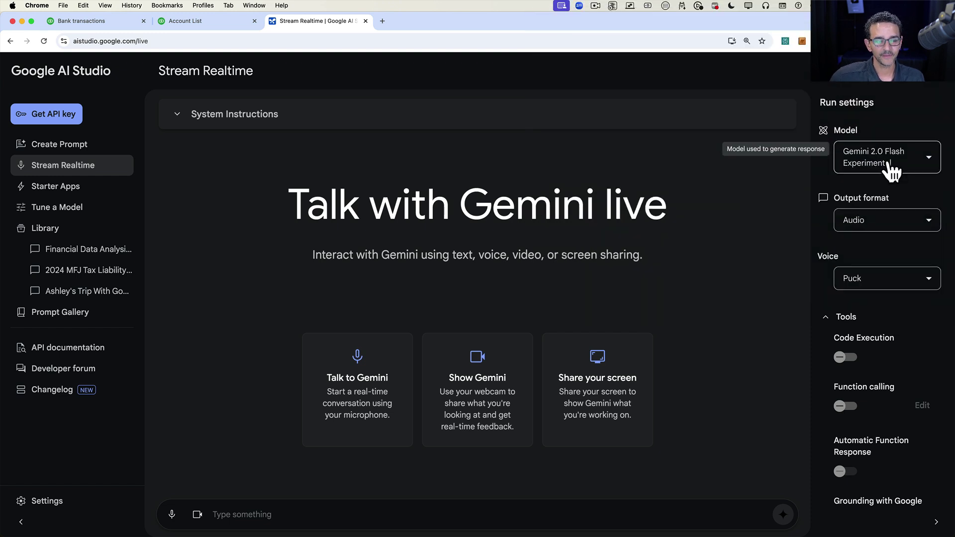
click(899, 277)
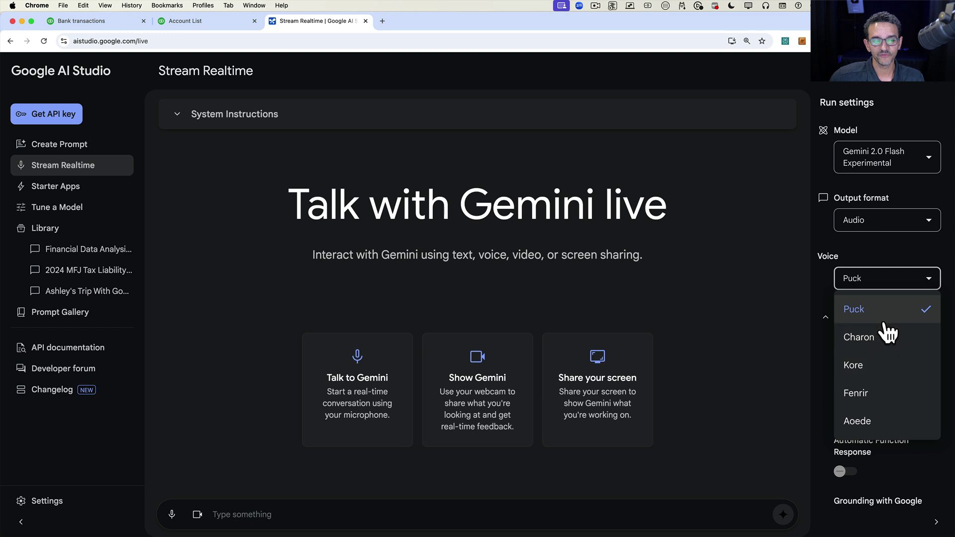
click(880, 426)
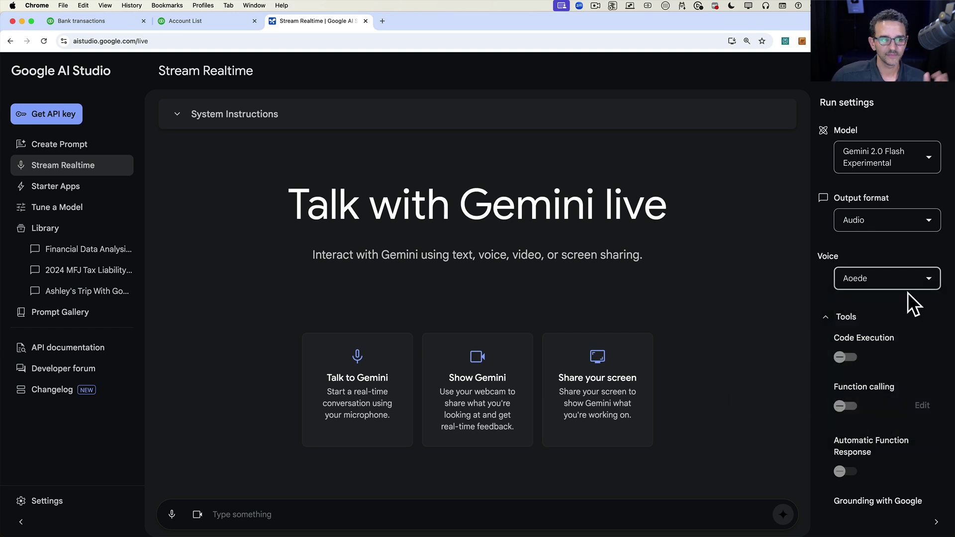
scroll(907, 292, down, 2)
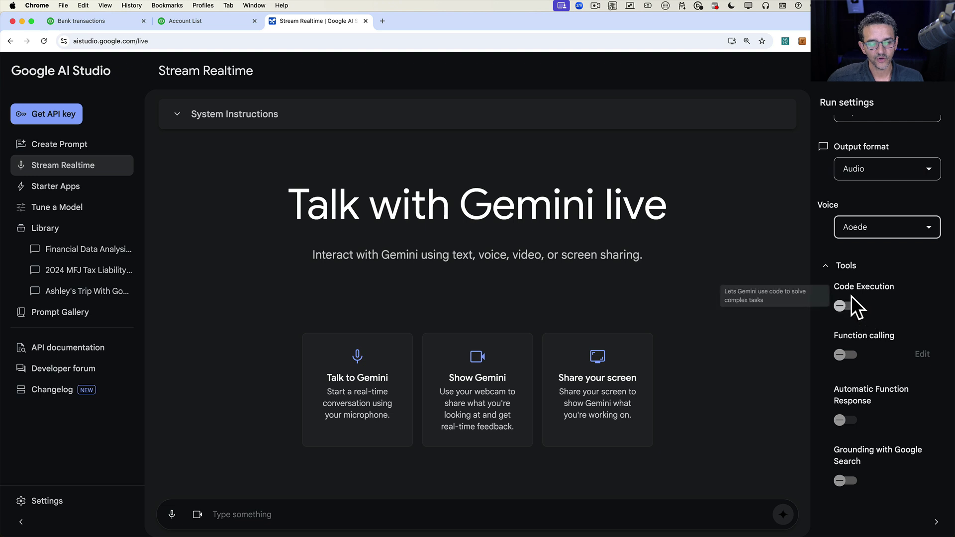
mouse_move(883, 412)
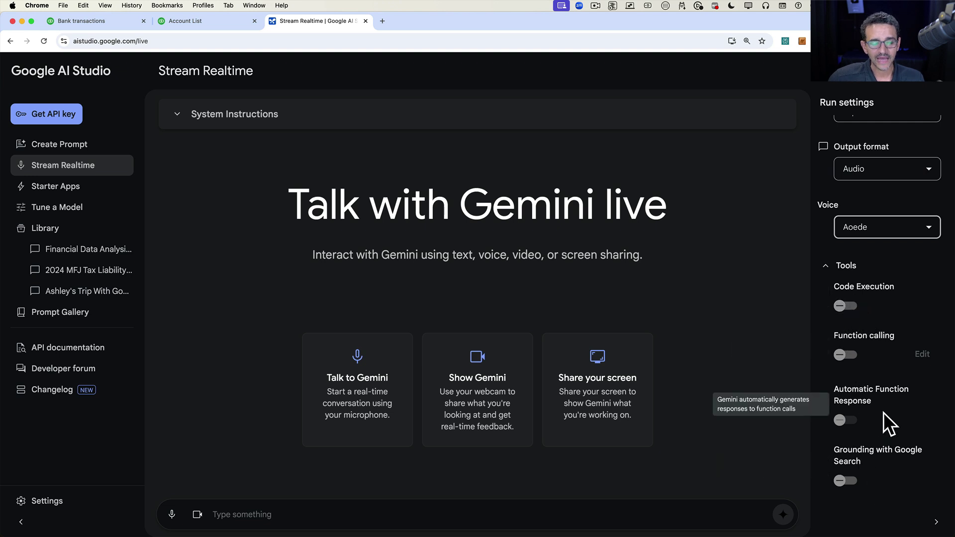
scroll(884, 326, up, 2)
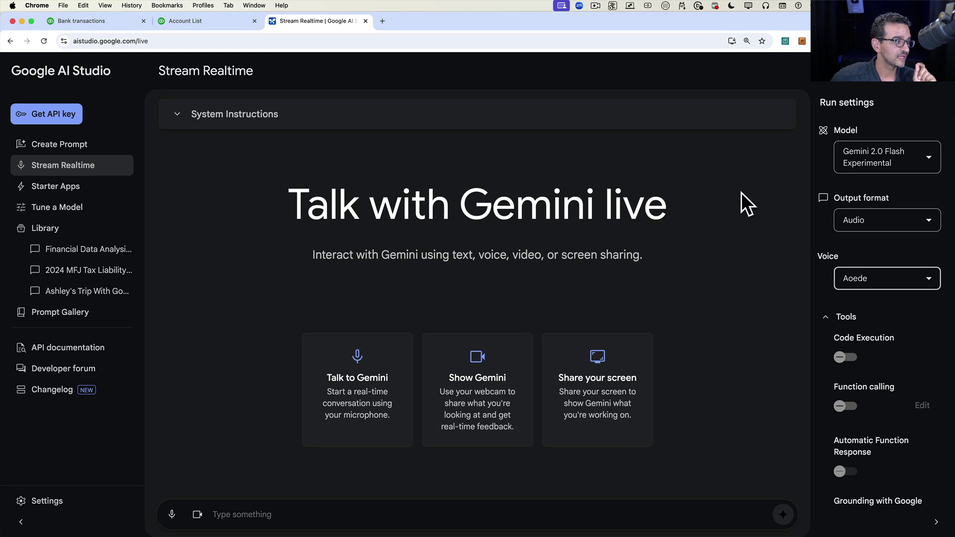
- Share the entire Screen 2 with the Gemini live stream
click(601, 374)
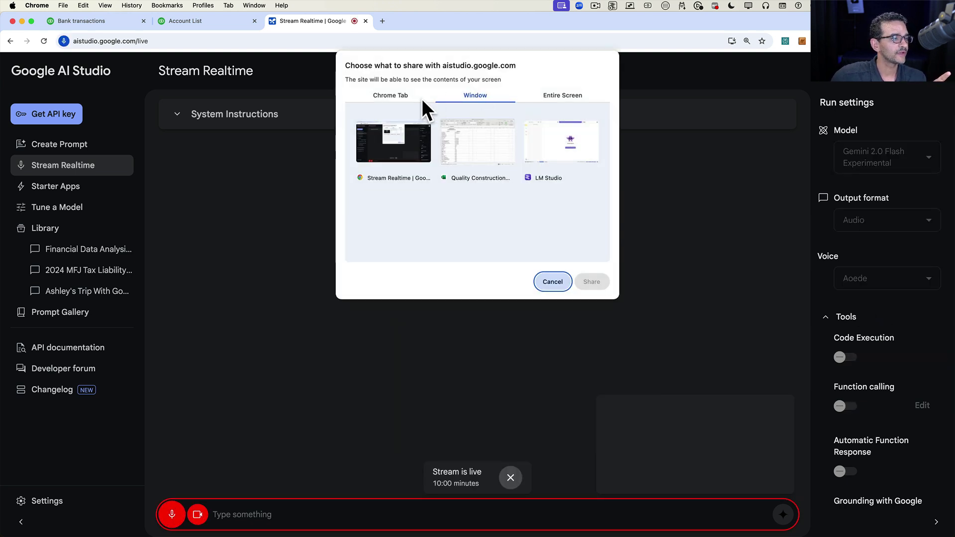
click(564, 100)
click(523, 150)
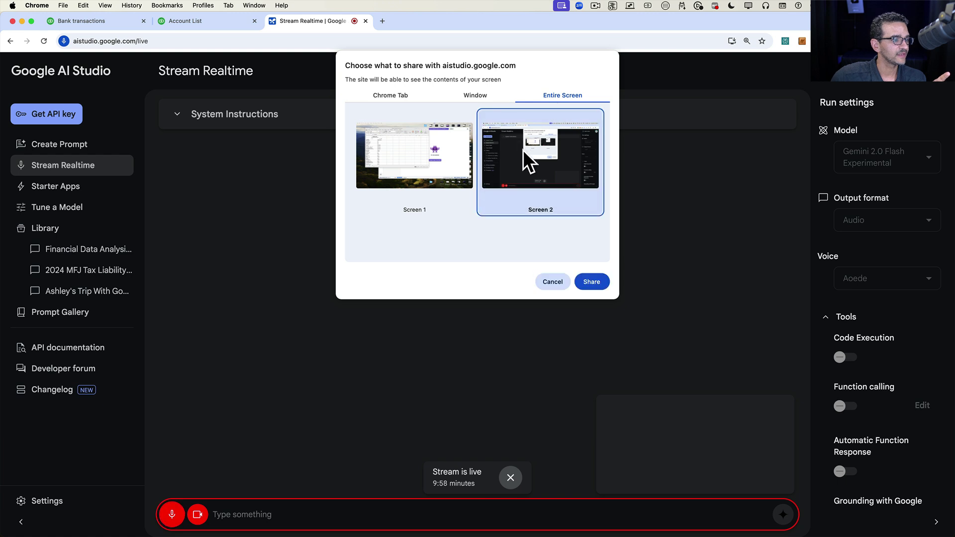
click(591, 281)
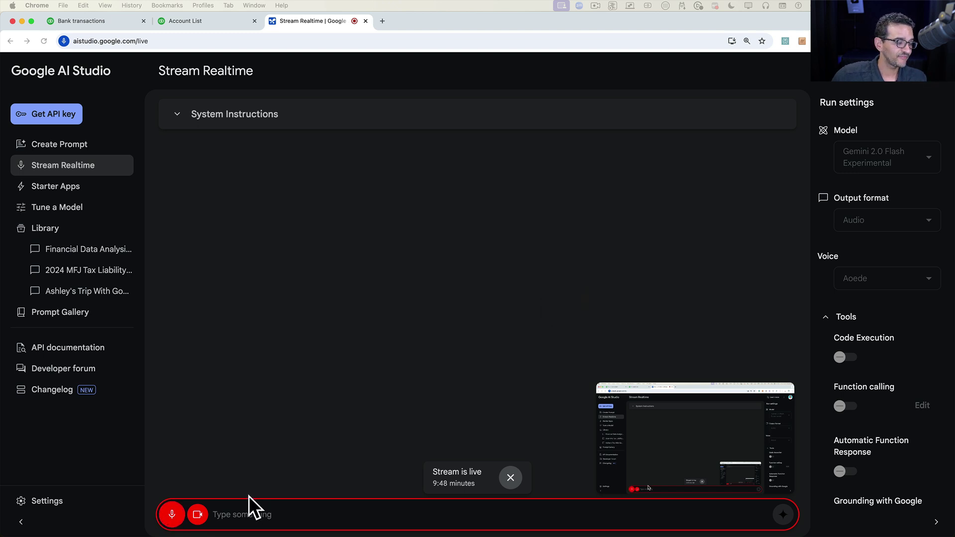
- Paste the chart-of-accounts category list into the message box and send it to Gemini
click(248, 514)
key(super+v)
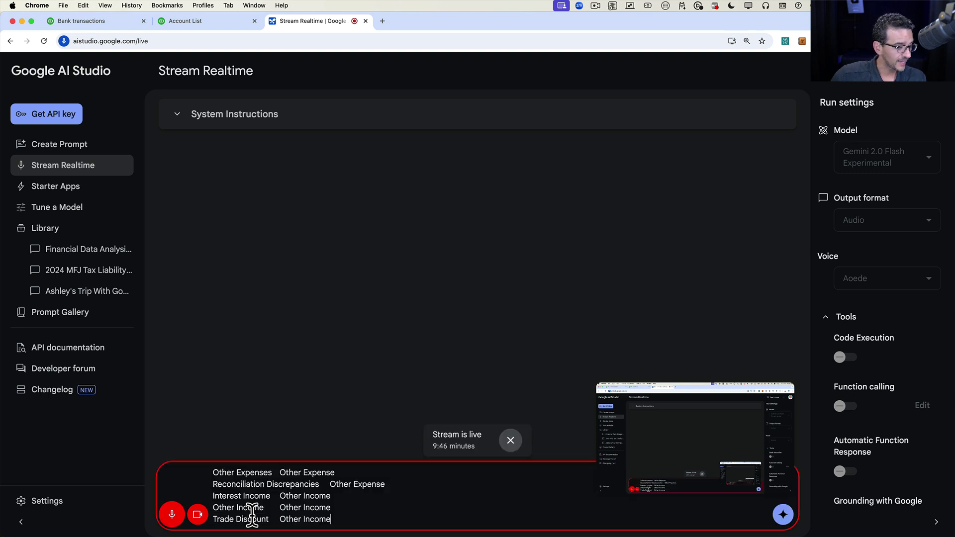
key(Return)
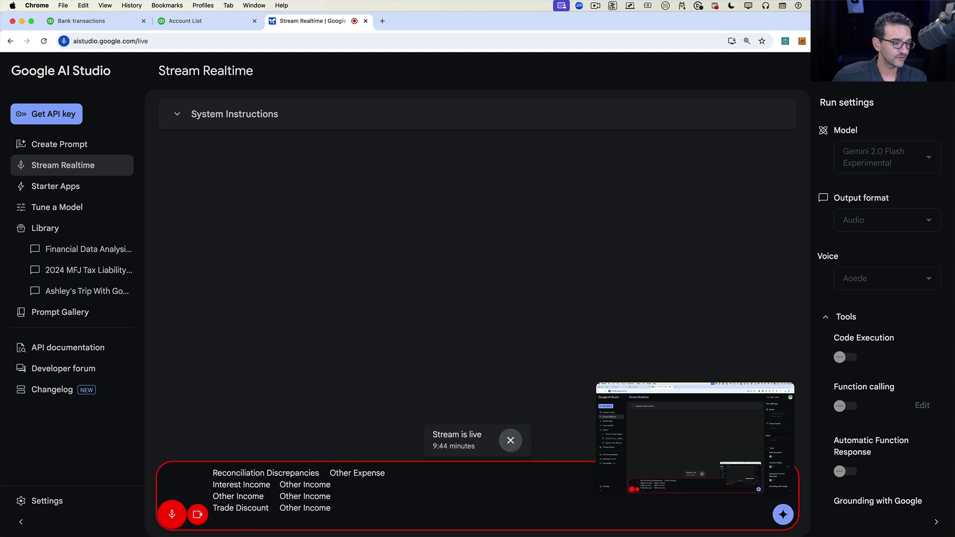
click(782, 515)
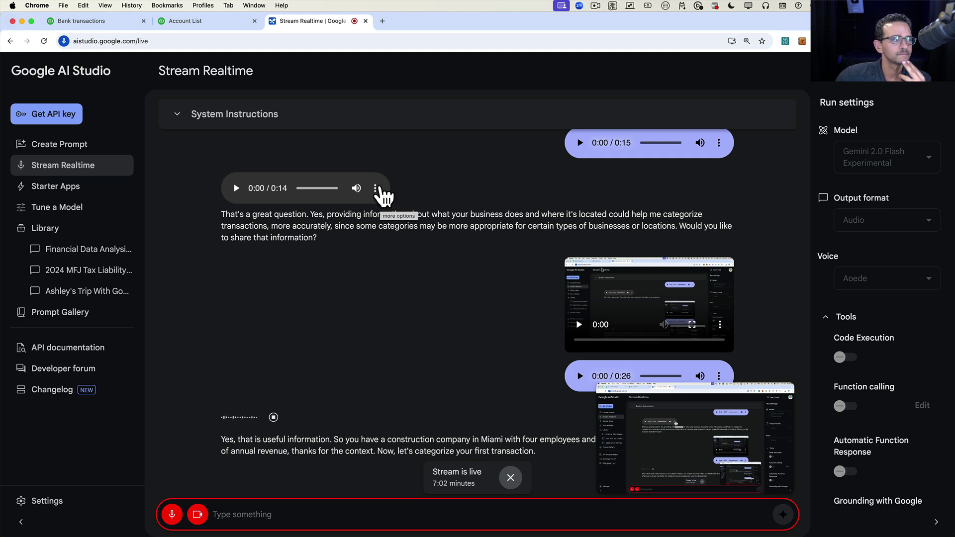
click(99, 22)
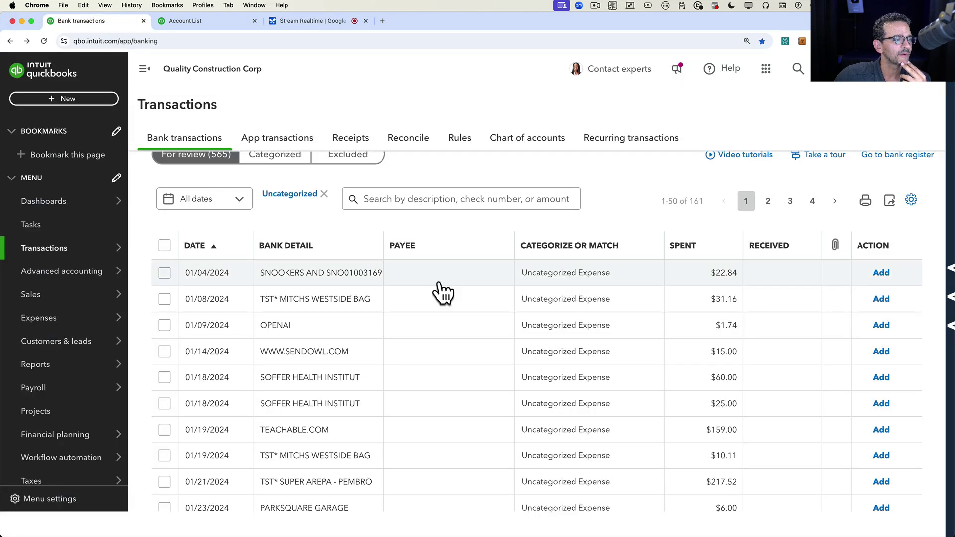
scroll(445, 299, up, 1)
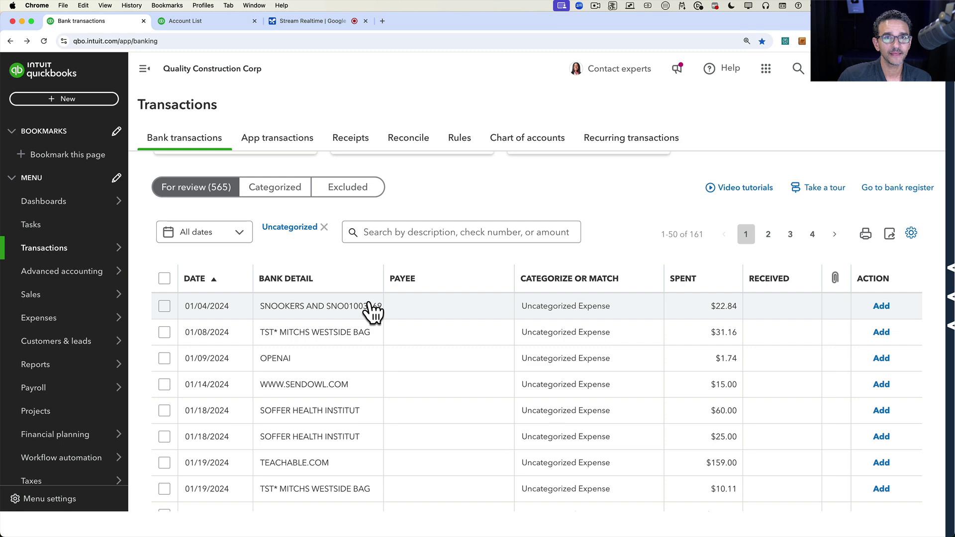
key(super+3)
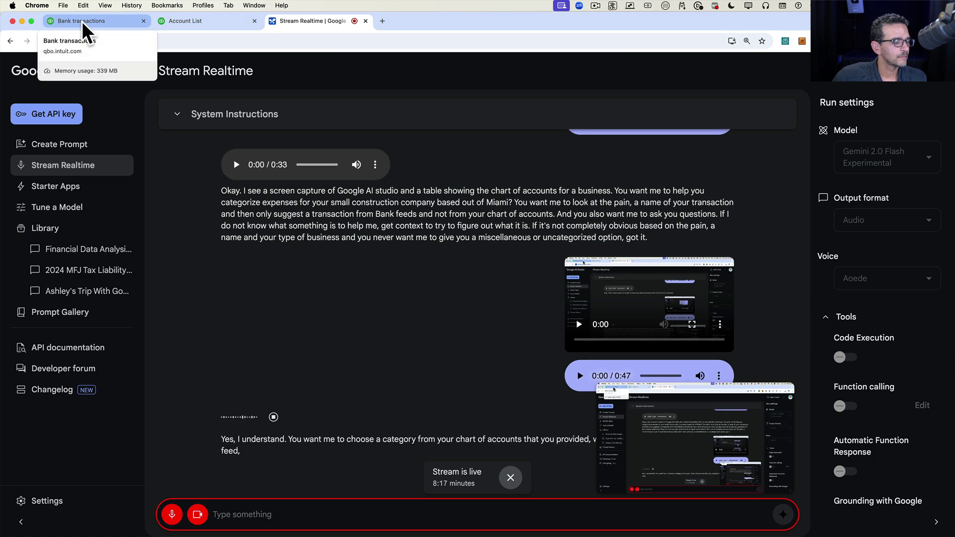
click(273, 417)
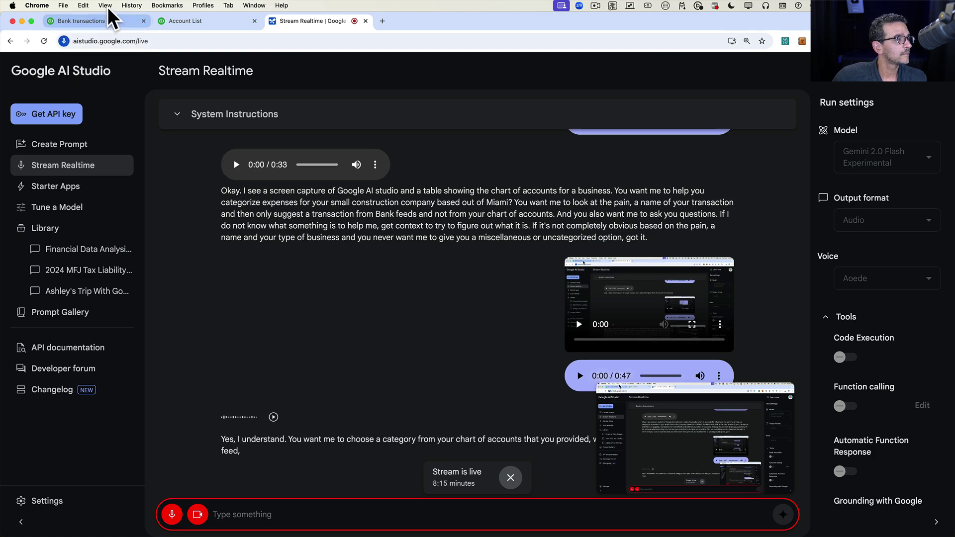
click(94, 19)
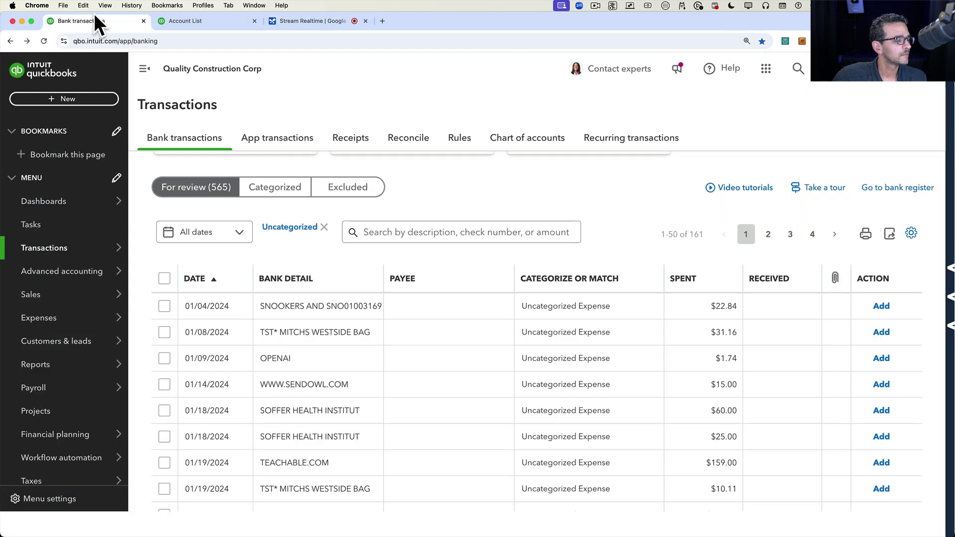
- Open the 01/04 SNOOKERS transaction and categorize it as 6900 Meals and Entertainment
click(318, 315)
scroll(273, 443, down, 2)
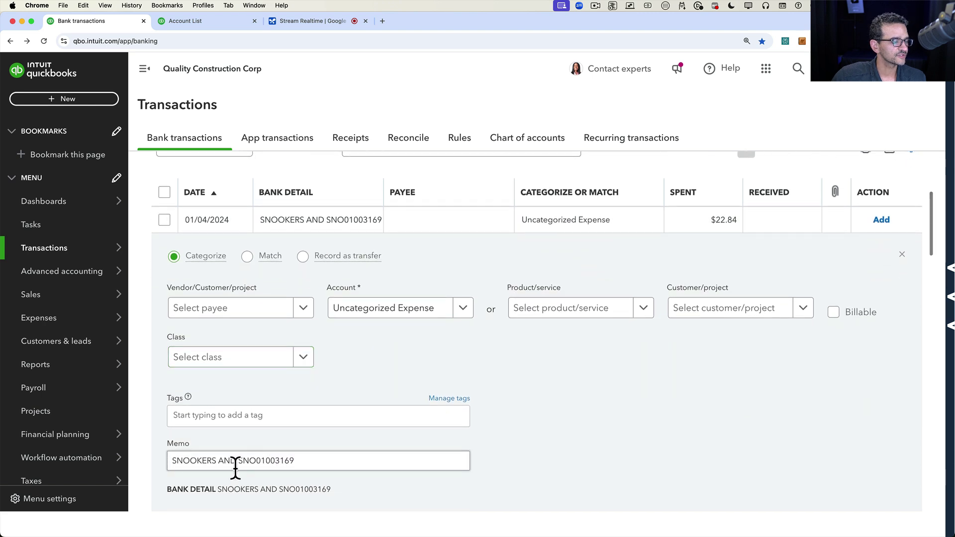
click(336, 460)
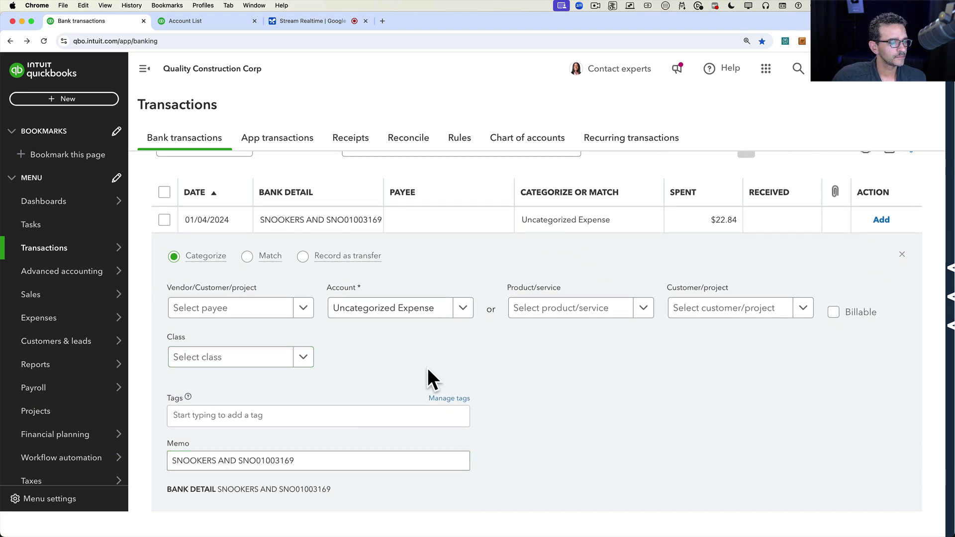
click(391, 313)
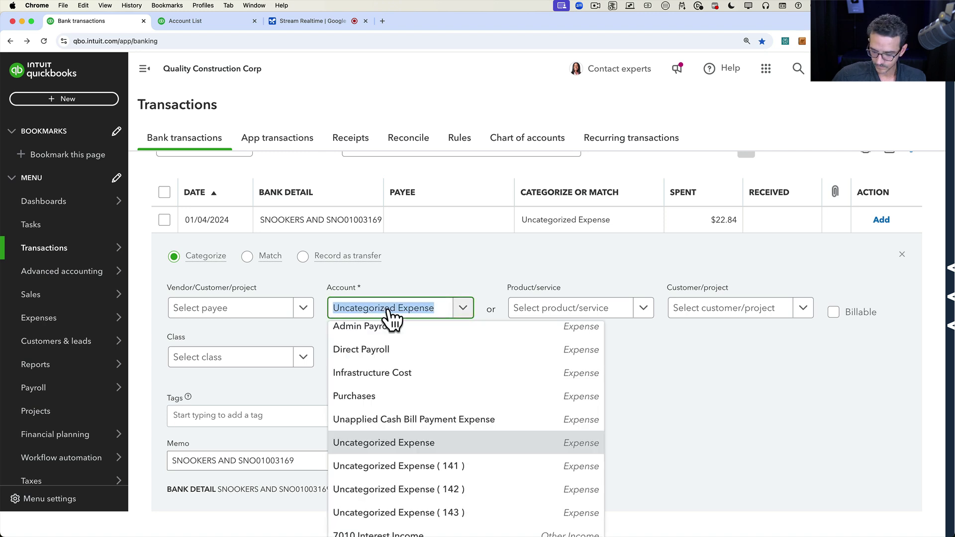
text(6900)
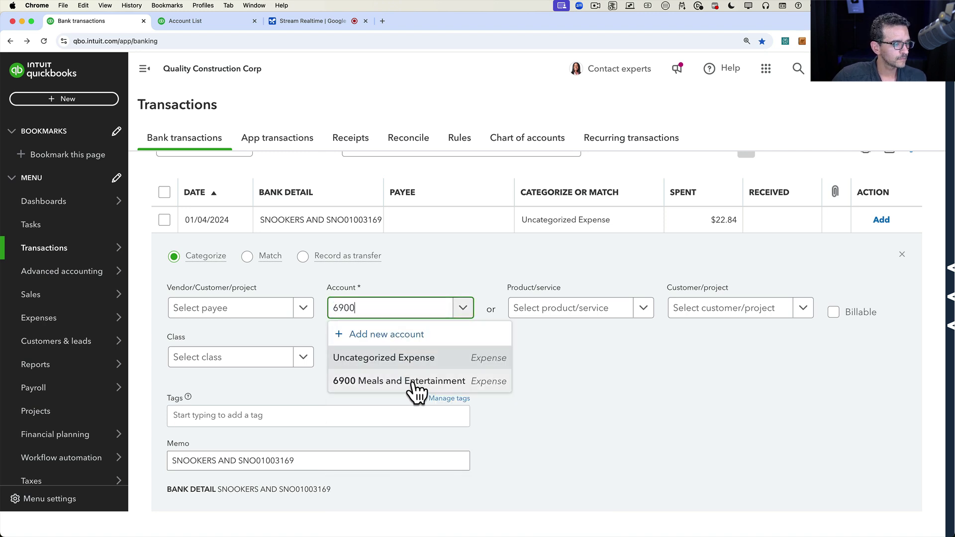
click(416, 381)
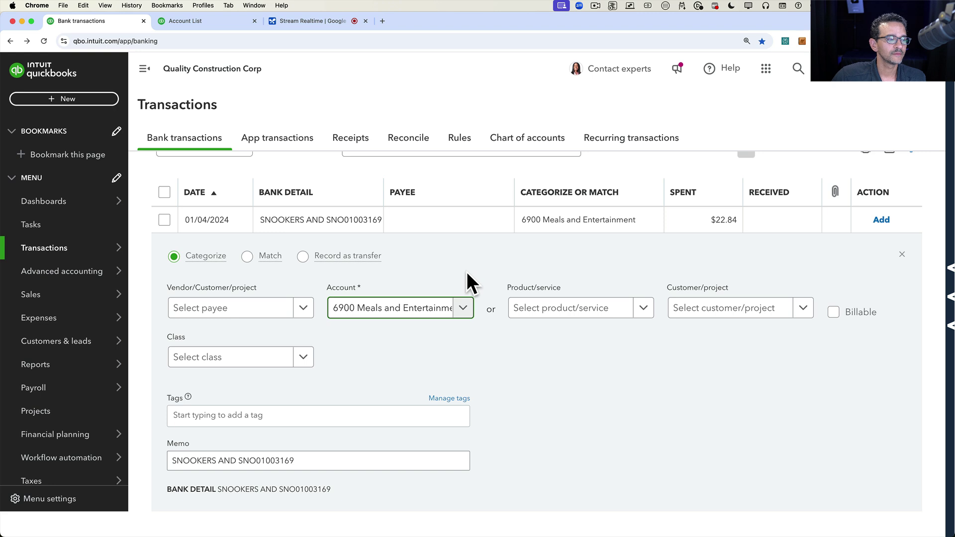
- Change its account back to Uncategorized Expense by searching 'unca'
click(407, 313)
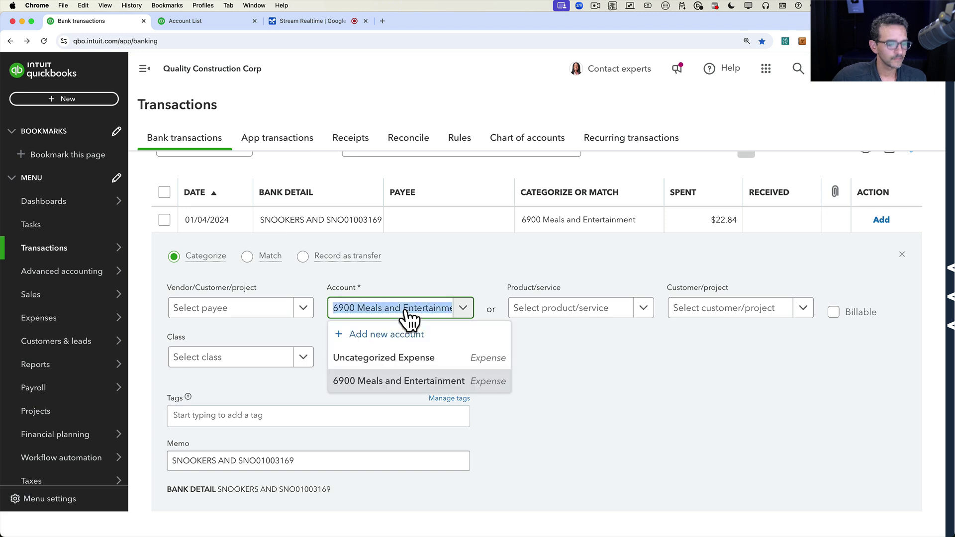
text(unca)
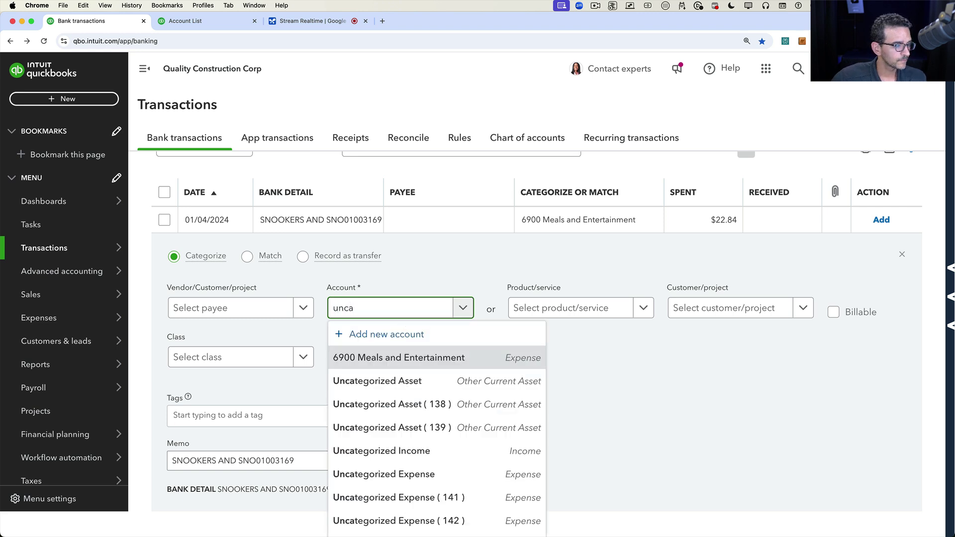
click(425, 476)
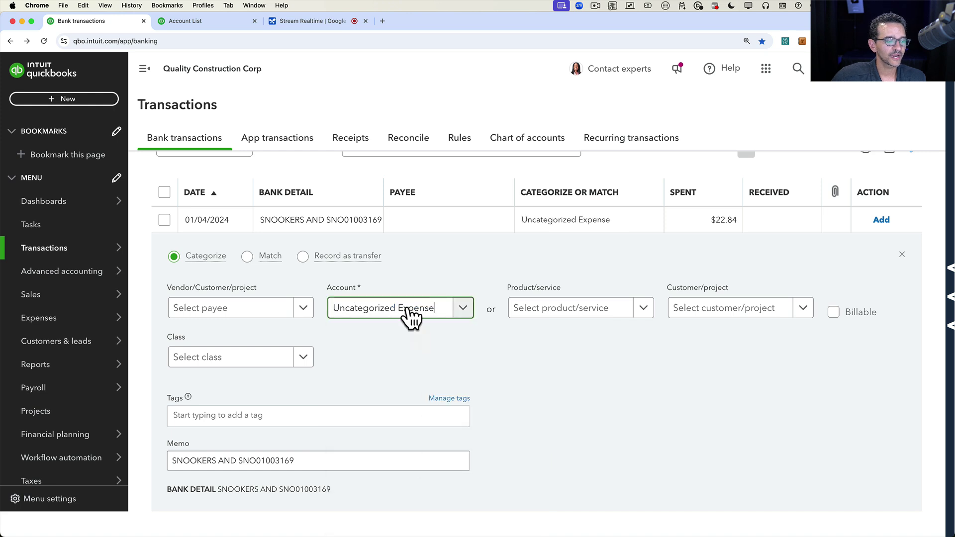
- Clear the SNOOKERS account category and start a new account named 'Owner's Draw'
click(444, 316)
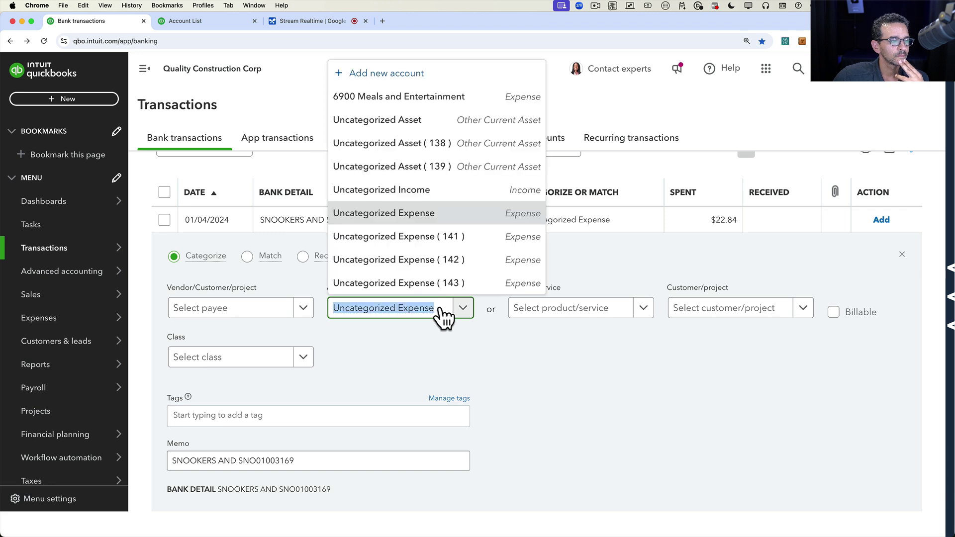
key(BackSpace)
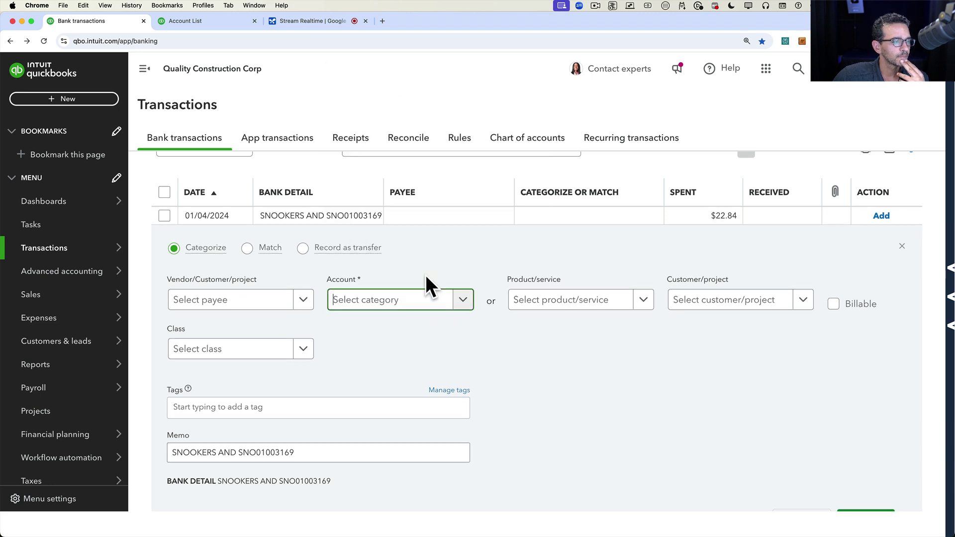
key(Return)
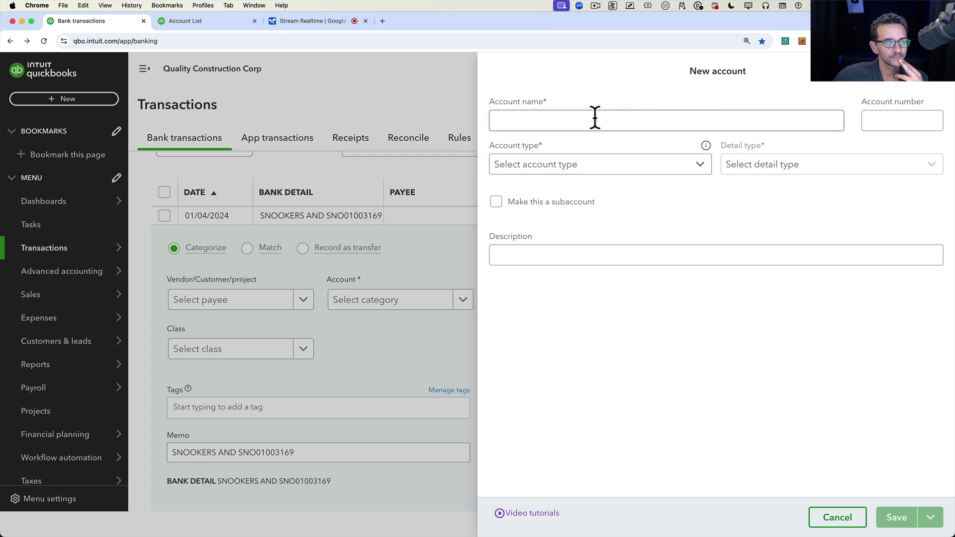
click(572, 120)
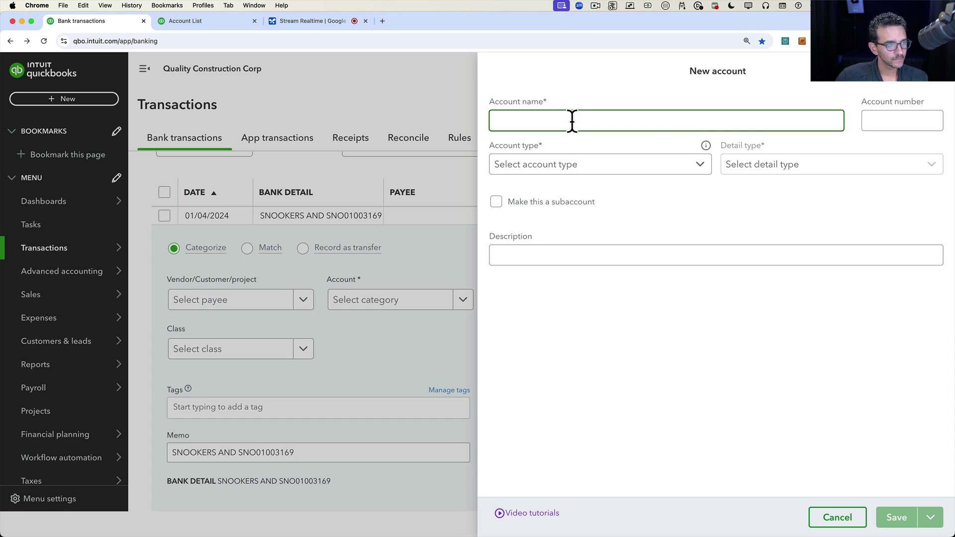
text(Owner's )
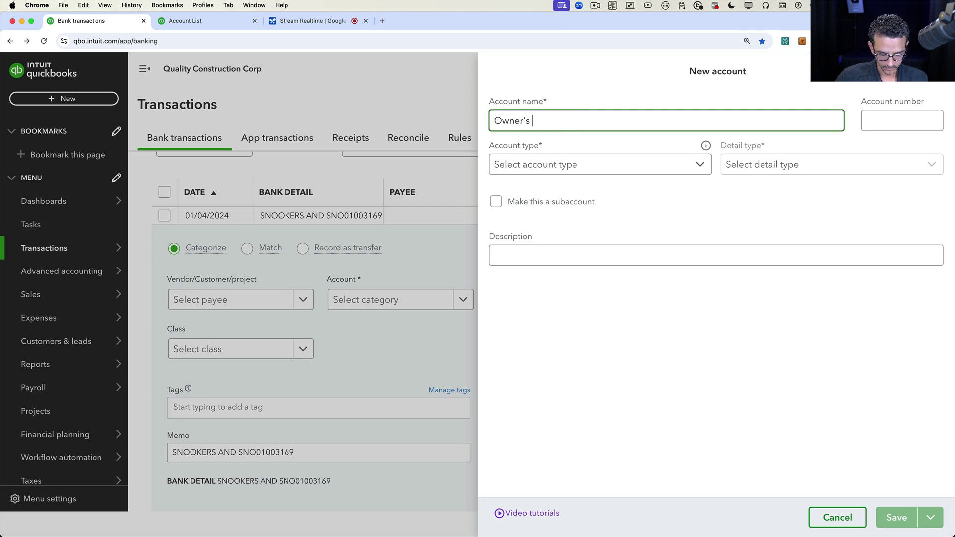
text(Draw)
- Make Owner's Draw an Equity account with Owner's Equity detail, save it, and add the transaction
click(579, 164)
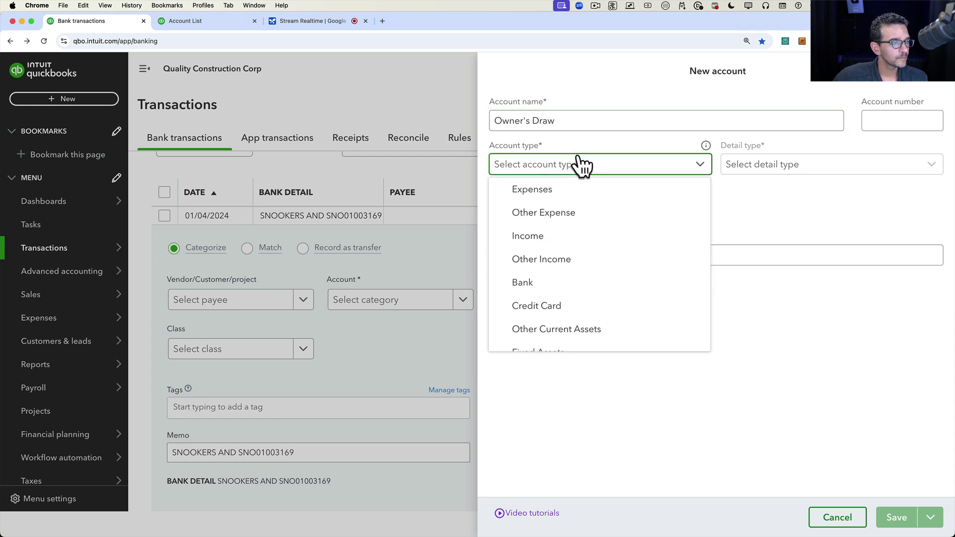
scroll(550, 293, down, 3)
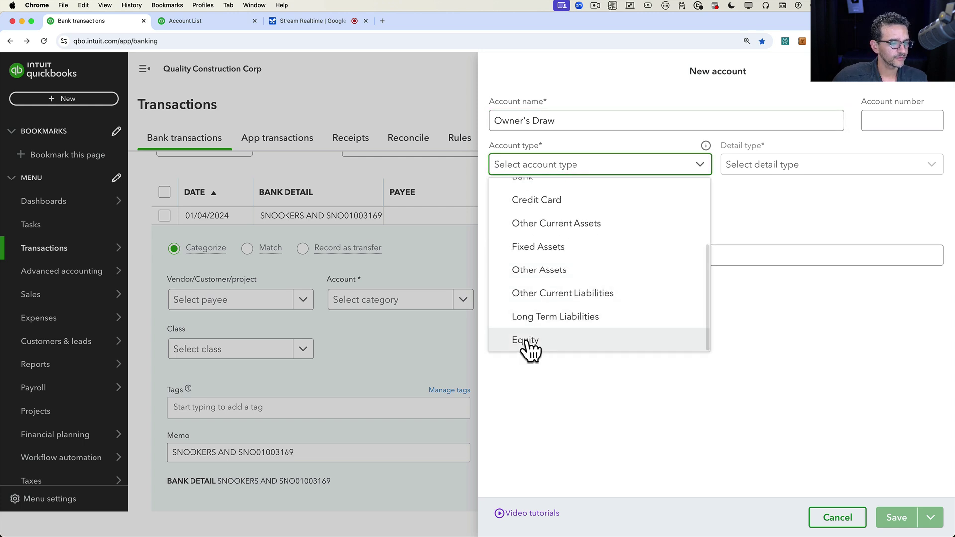
click(527, 340)
click(793, 165)
scroll(811, 233, down, 2)
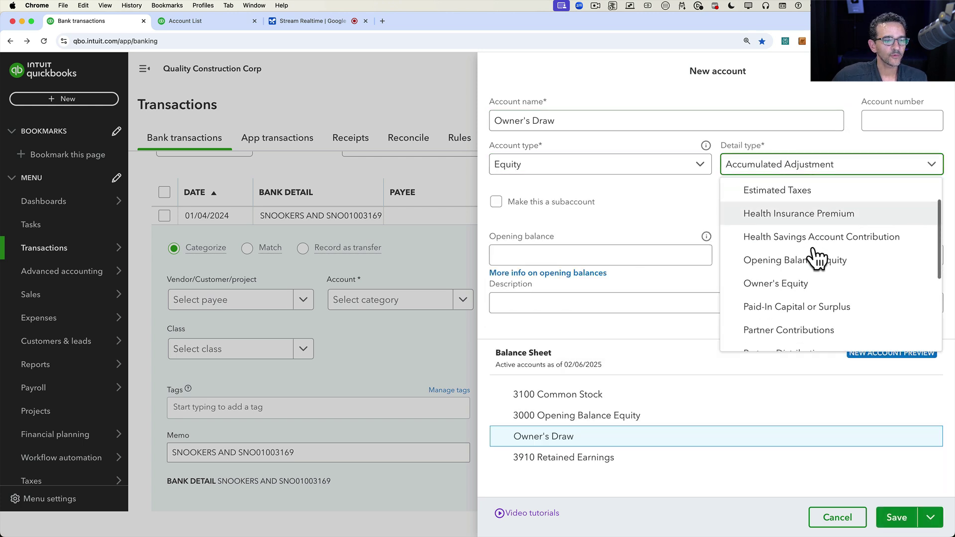
scroll(815, 259, down, 3)
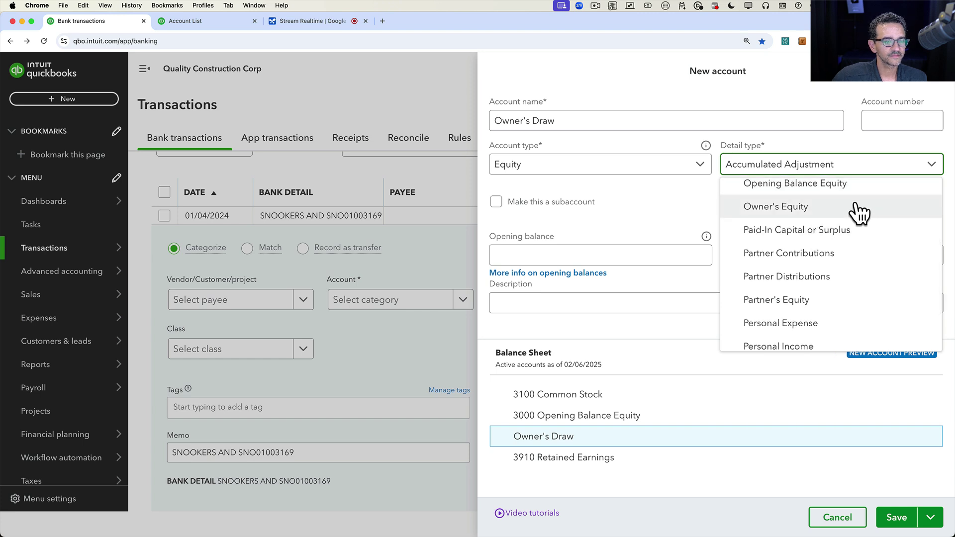
scroll(875, 230, down, 1)
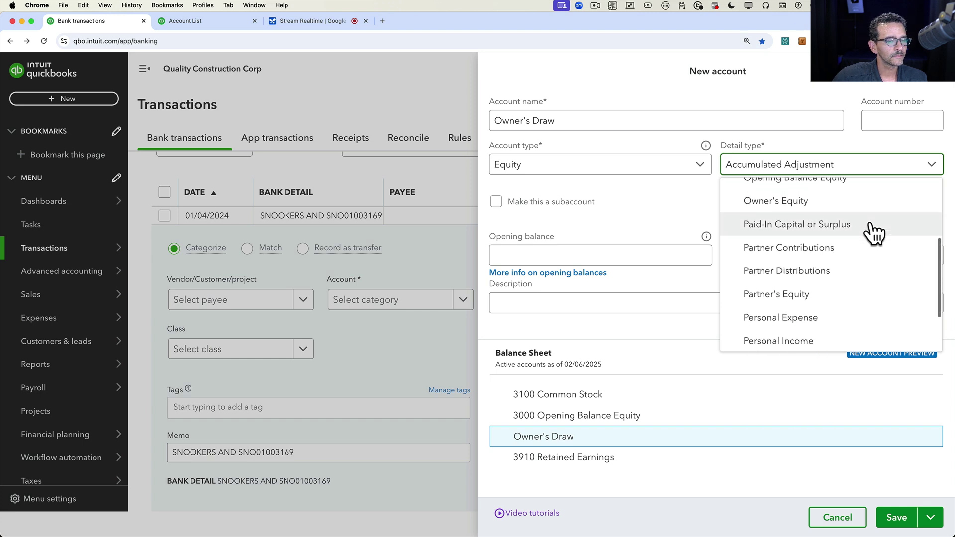
scroll(814, 229, up, 1)
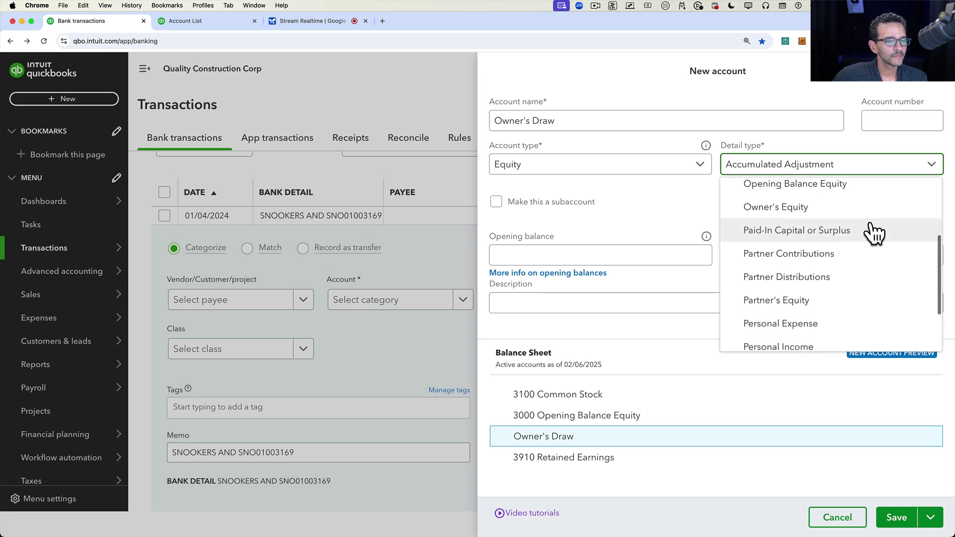
click(814, 214)
click(646, 255)
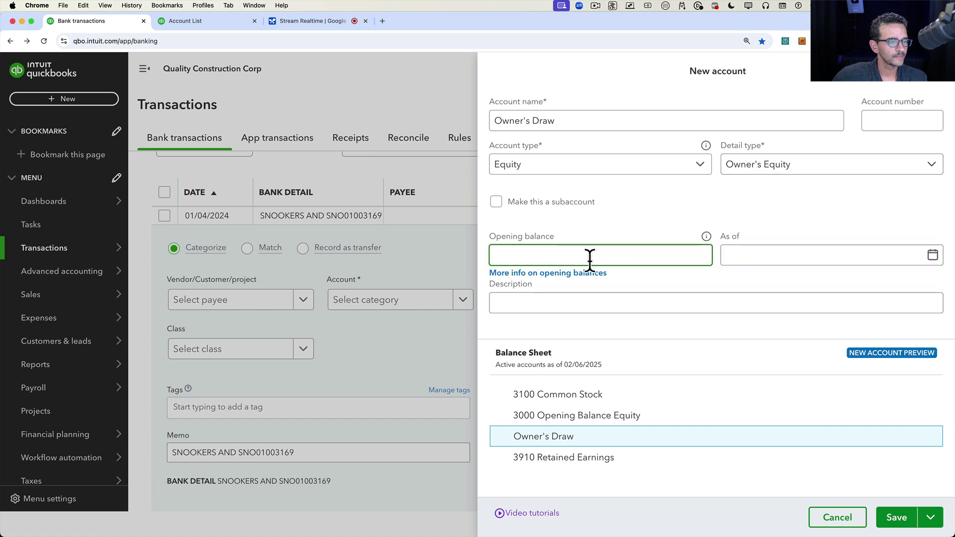
click(896, 519)
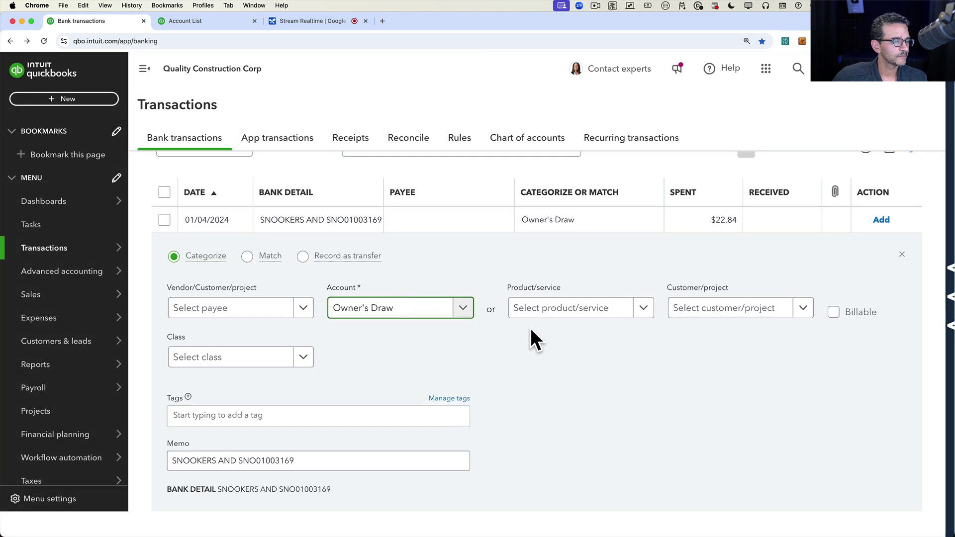
click(882, 219)
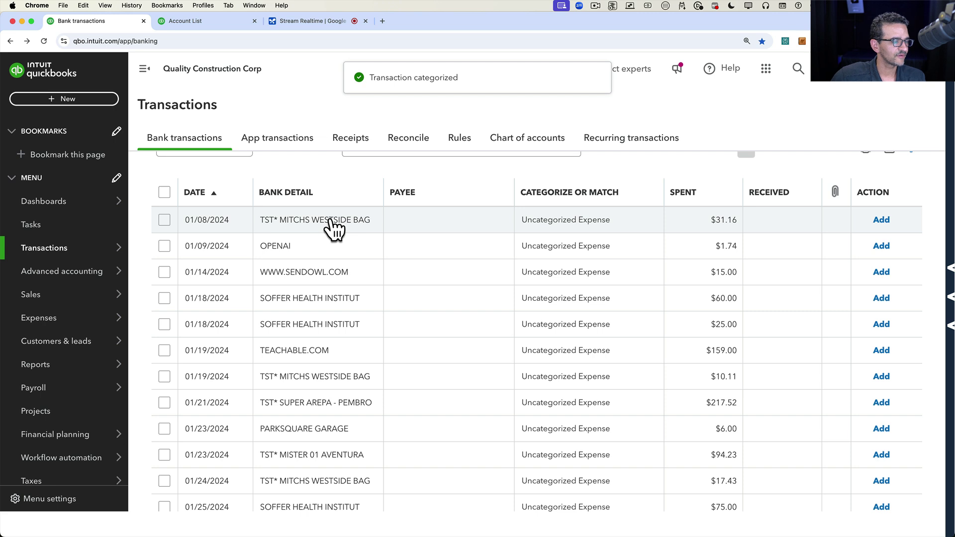
- Open the 01/08/2024 TST* MITCHS WESTSIDE BAG transaction and review its memo, leaving it unchanged
click(331, 220)
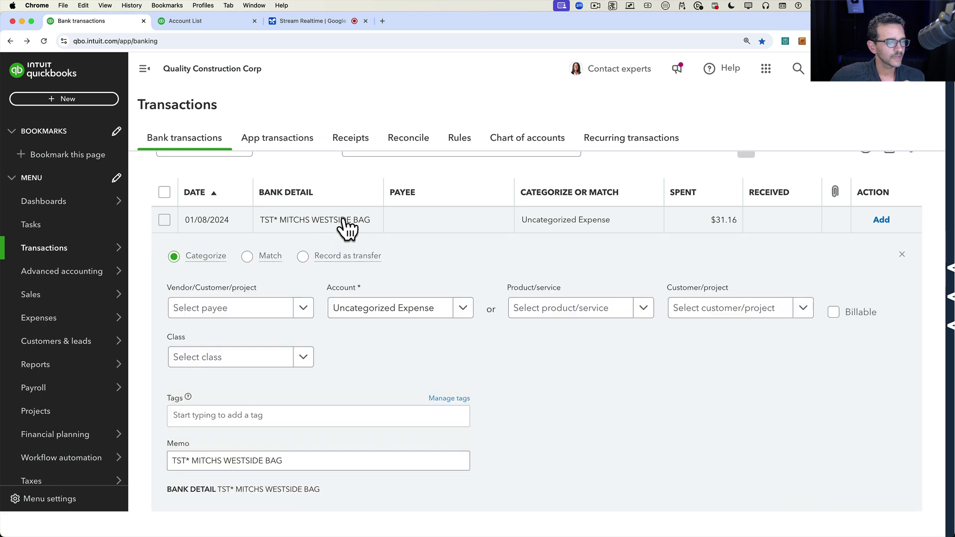
double_click(271, 460)
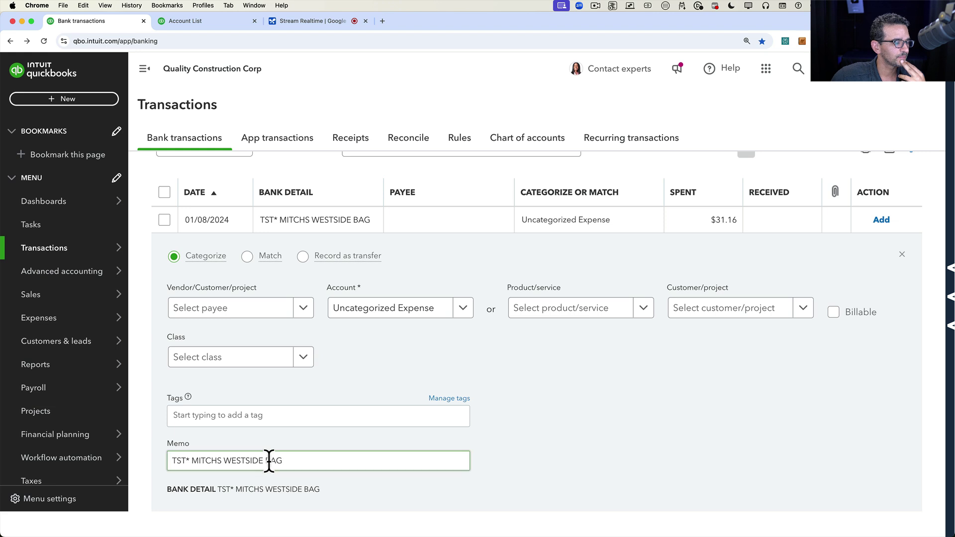
drag(264, 461, 192, 458)
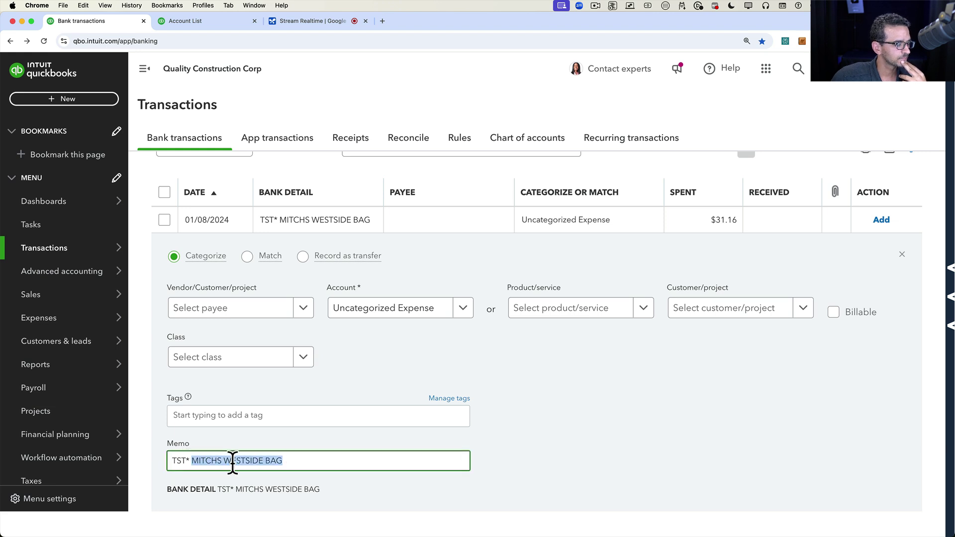
click(319, 458)
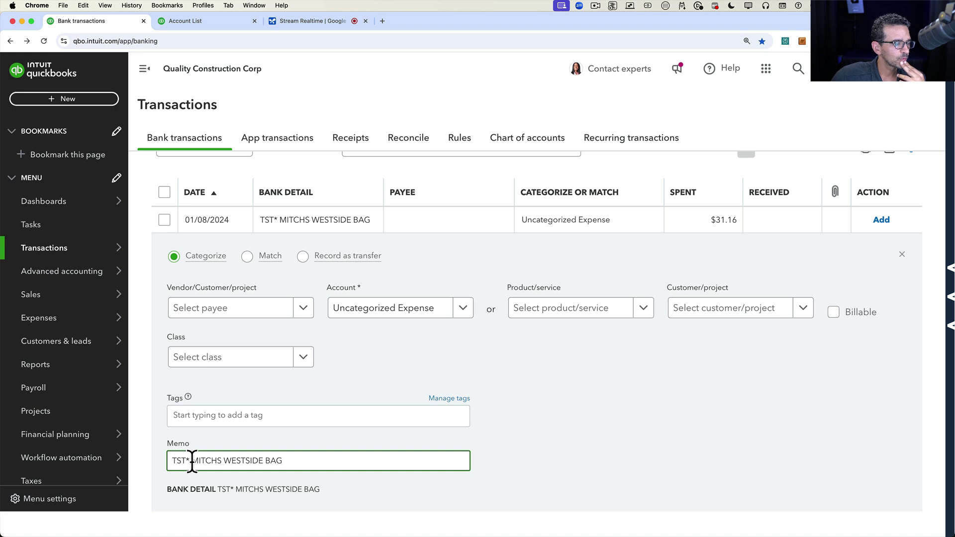
mouse_move(157, 460)
mouse_down()
mouse_move(192, 462)
mouse_move(163, 459)
mouse_up()
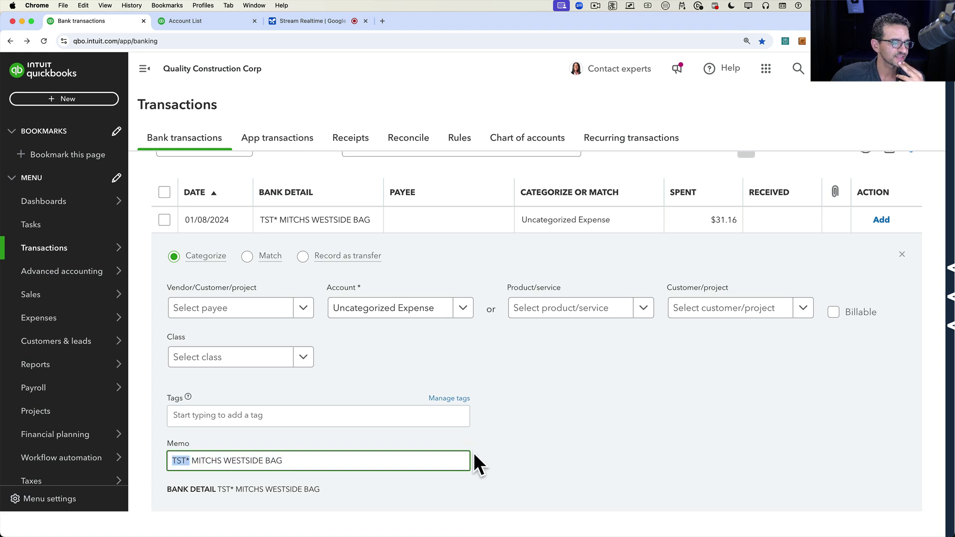
click(487, 454)
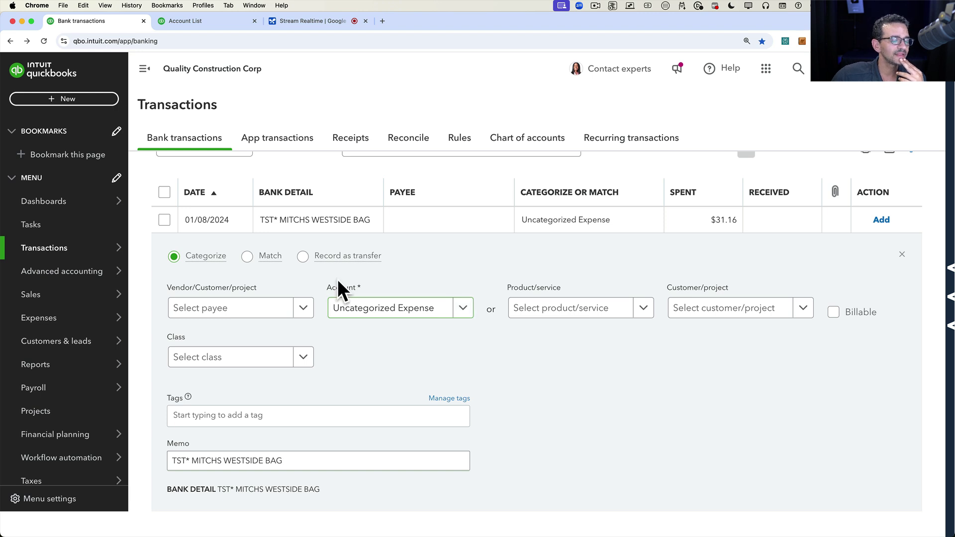
mouse_move(270, 256)
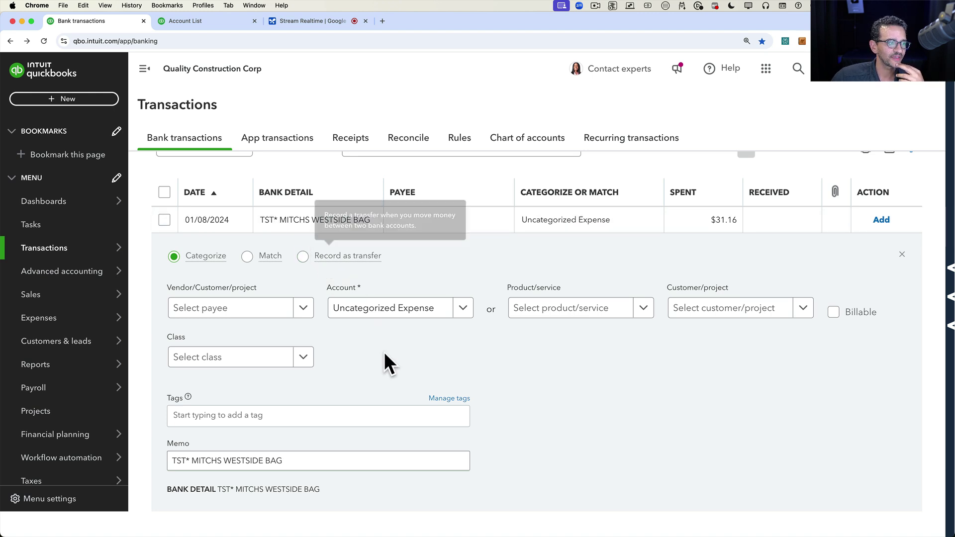
click(297, 460)
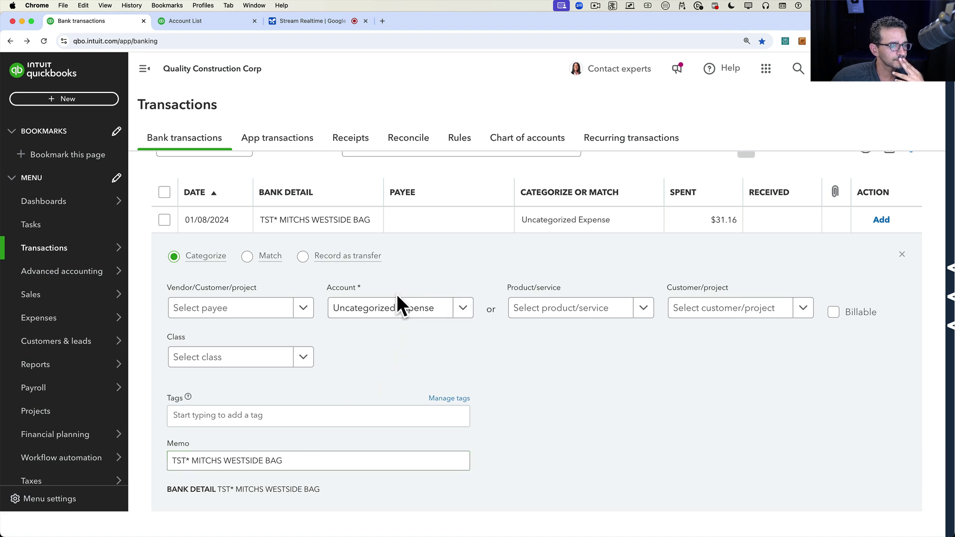
- Categorize the $31.16 charge as 6900 Meals and Entertainment and add it
click(393, 308)
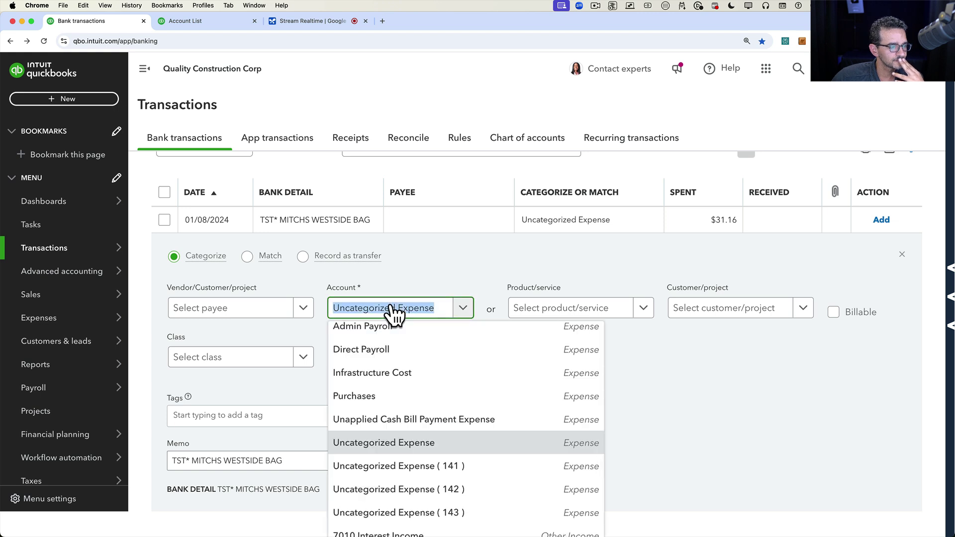
text(meal)
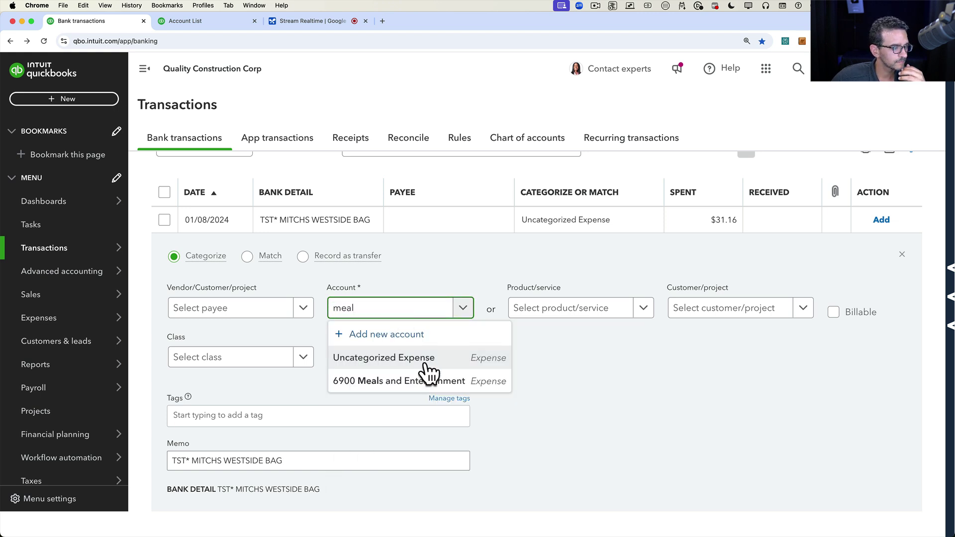
click(432, 381)
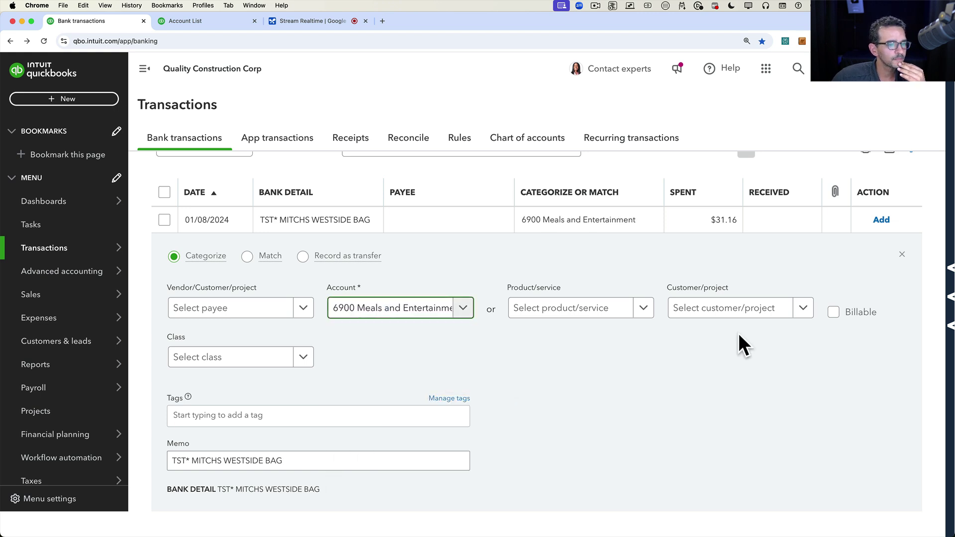
click(881, 220)
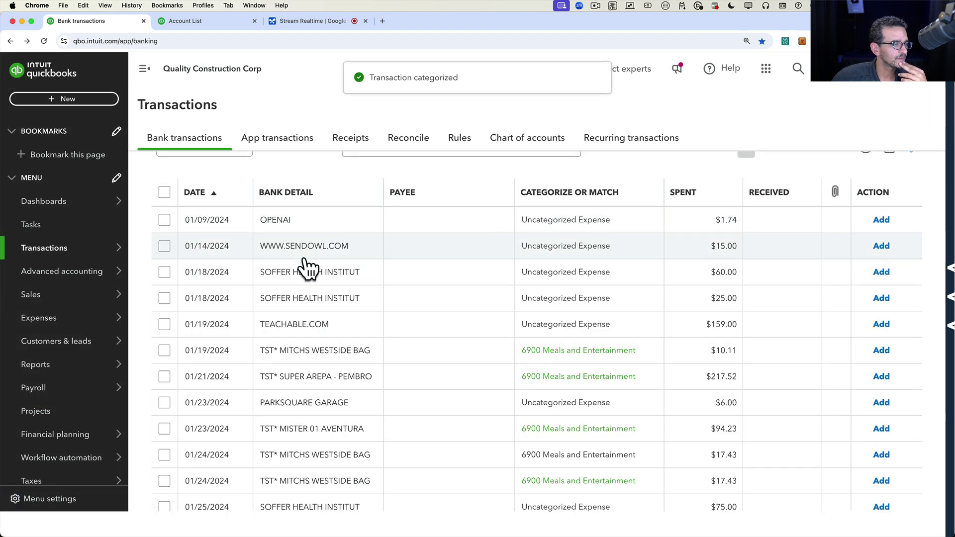
click(314, 248)
click(226, 485)
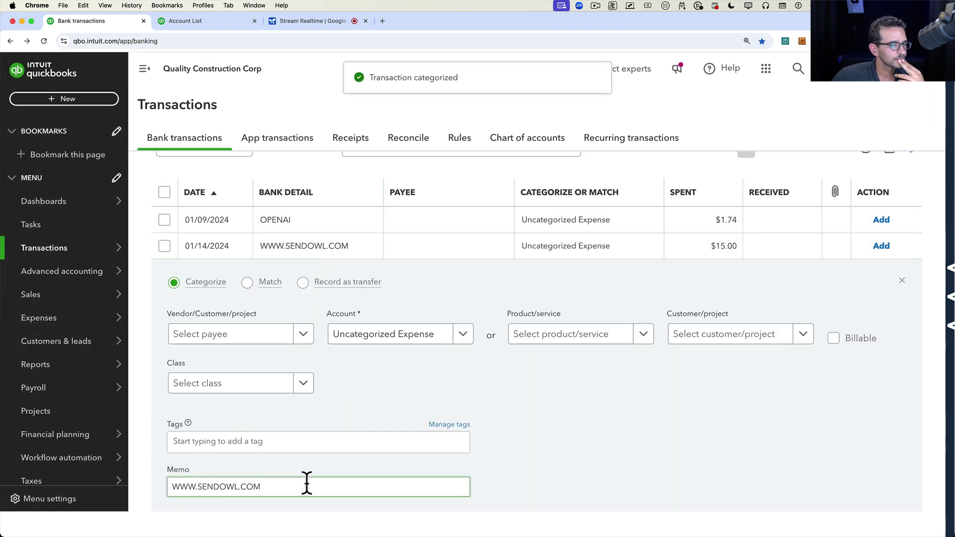
click(400, 338)
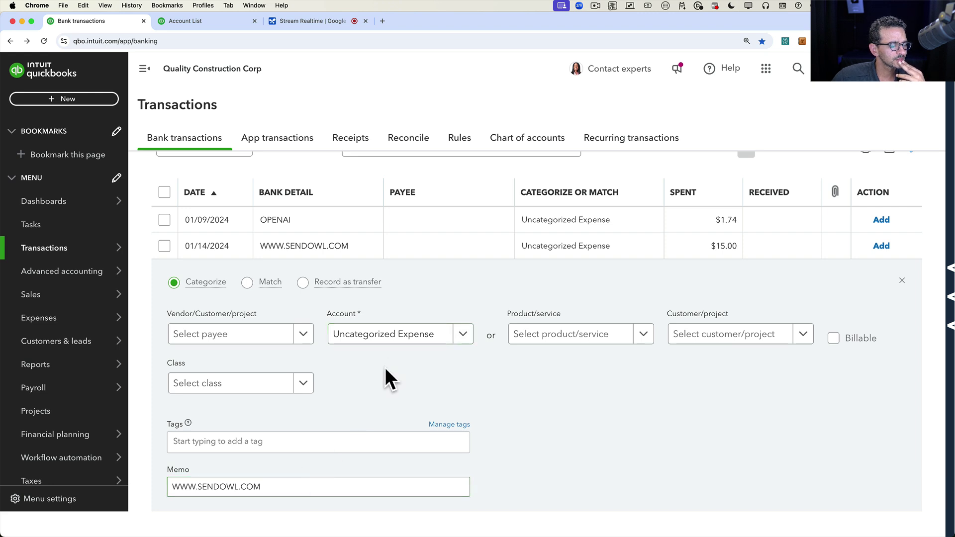
click(386, 339)
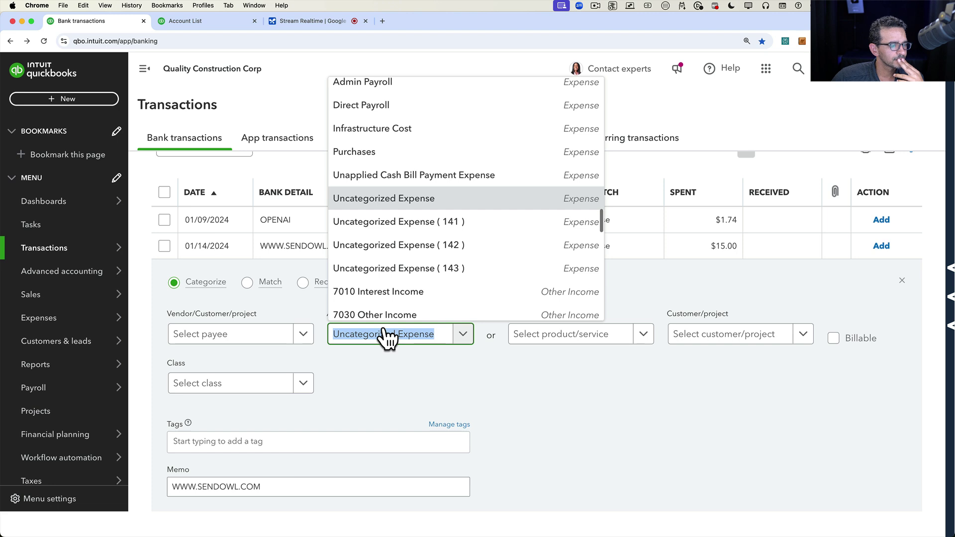
text(soft)
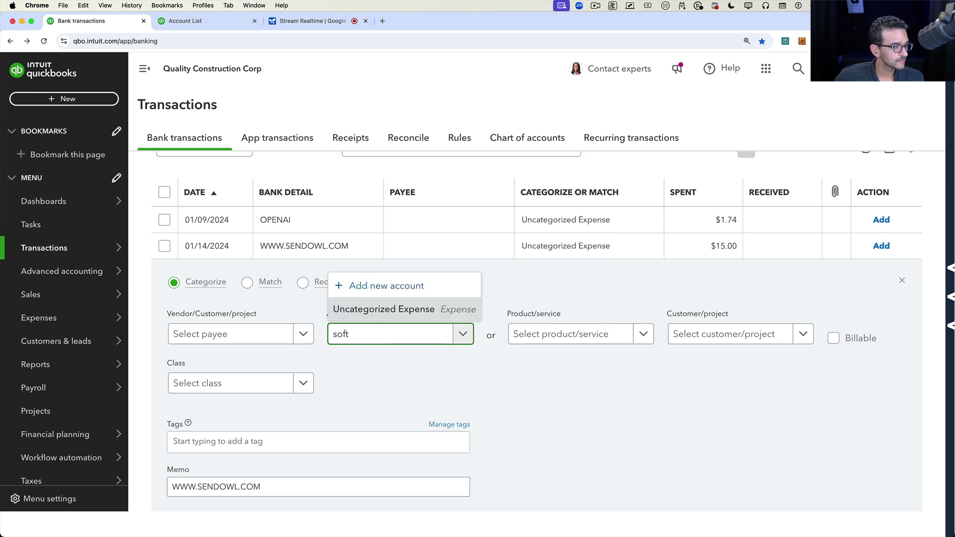
key(BackSpace)
key(BackSpace)
key(BackSpace)
text(onlin)
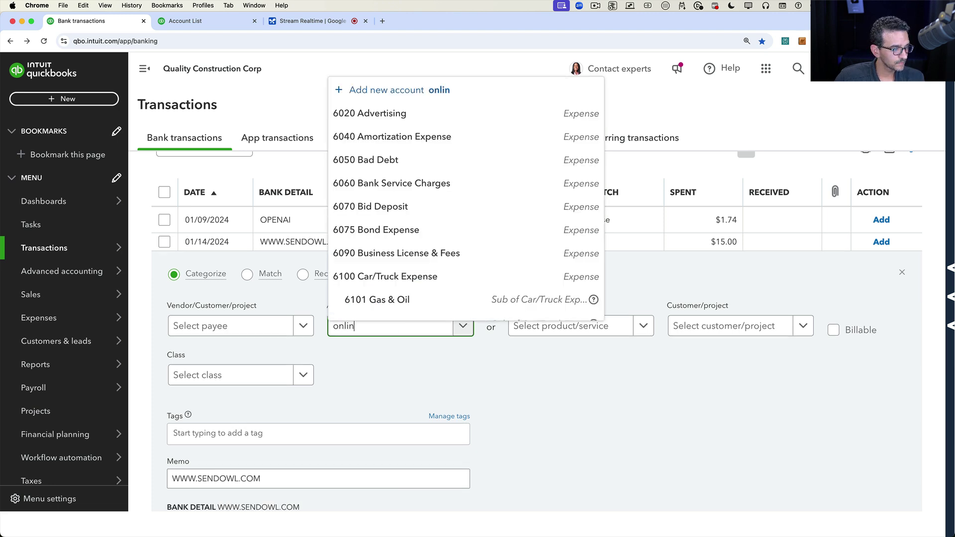
key(BackSpace)
key(BackSpace)
key(BackSpace)
key(BackSpace)
key(BackSpace)
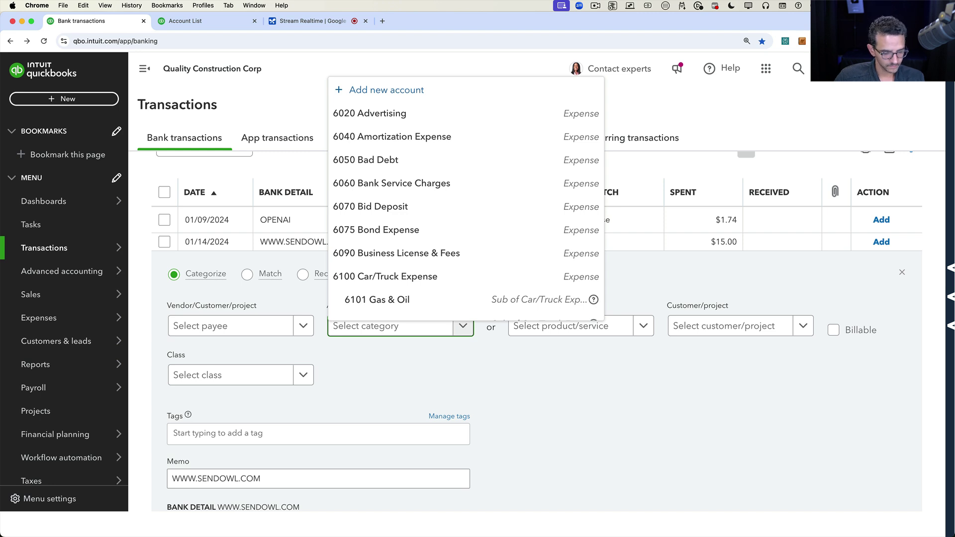
text(dues)
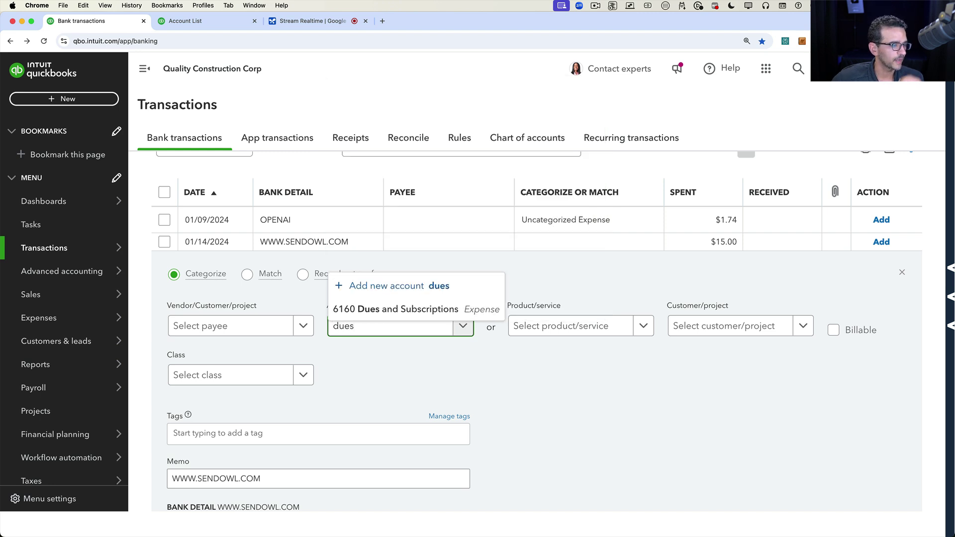
click(408, 310)
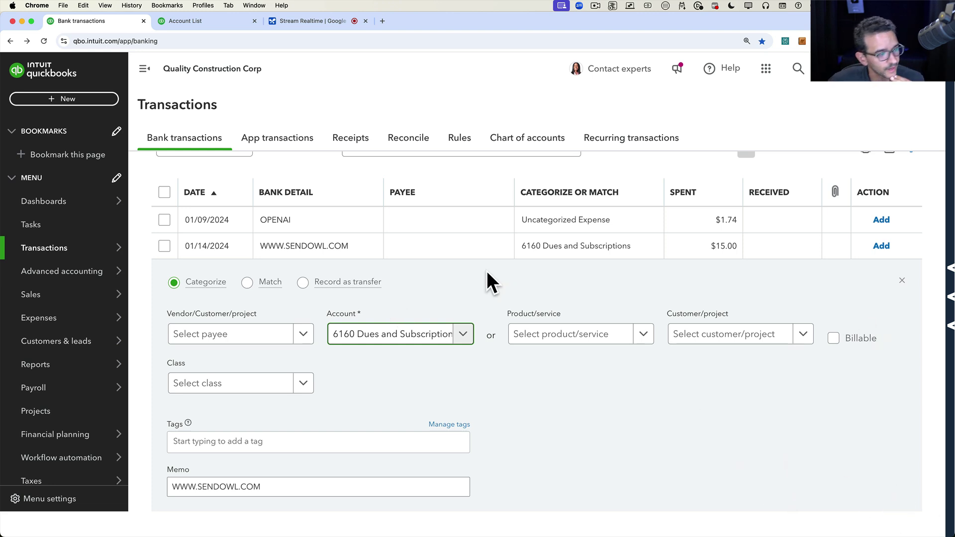
click(879, 247)
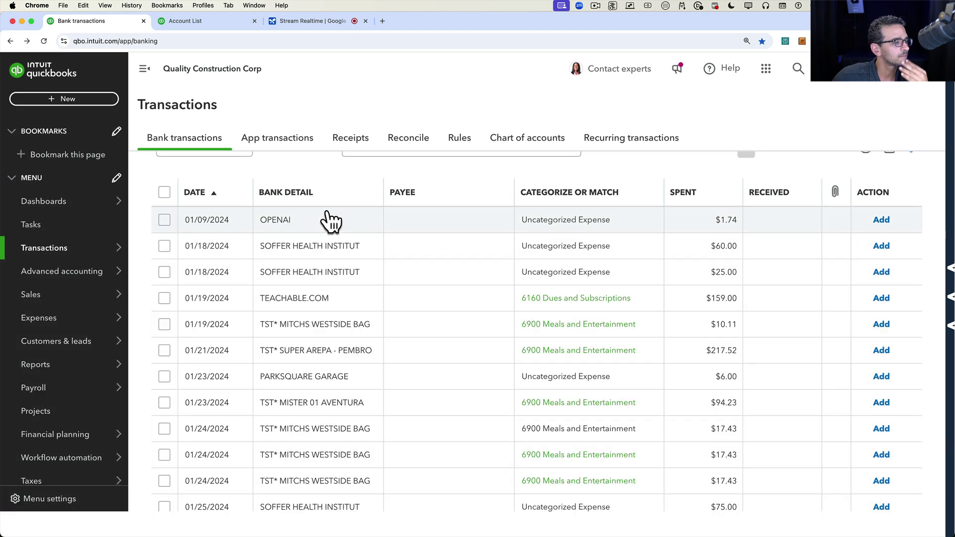
- Open the 01/18/2024 $60.00 SOFFER HEALTH INSTITUT charge and set its account to 6571 Accounting
click(321, 256)
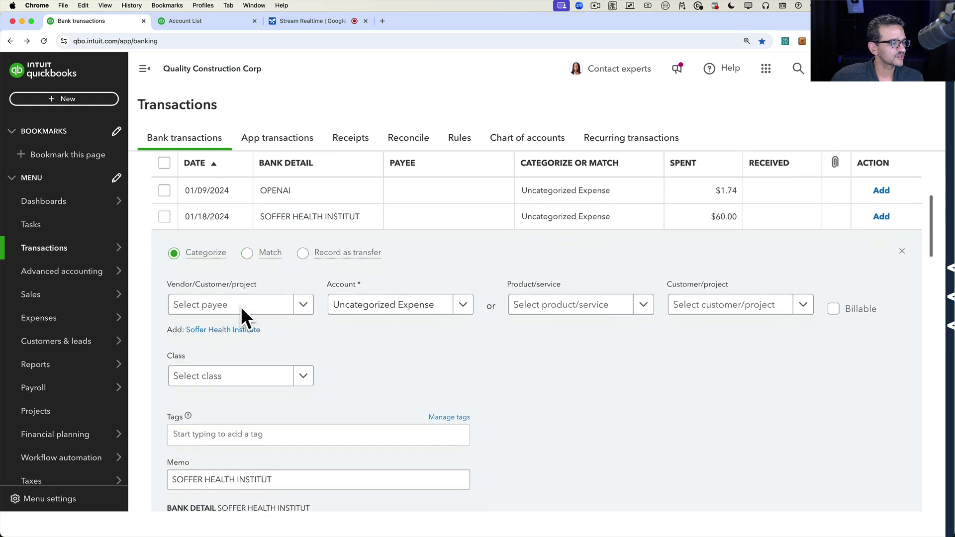
scroll(249, 338, down, 5)
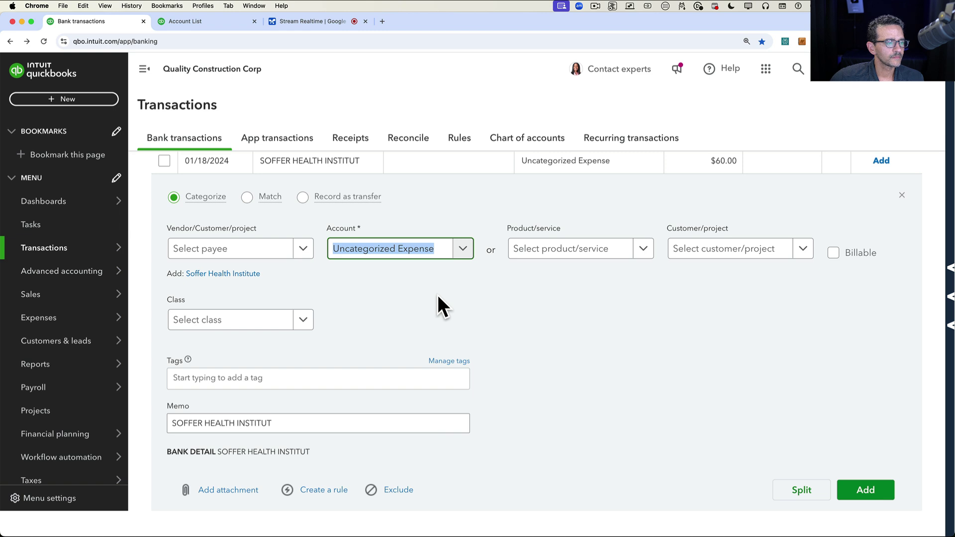
text(profe)
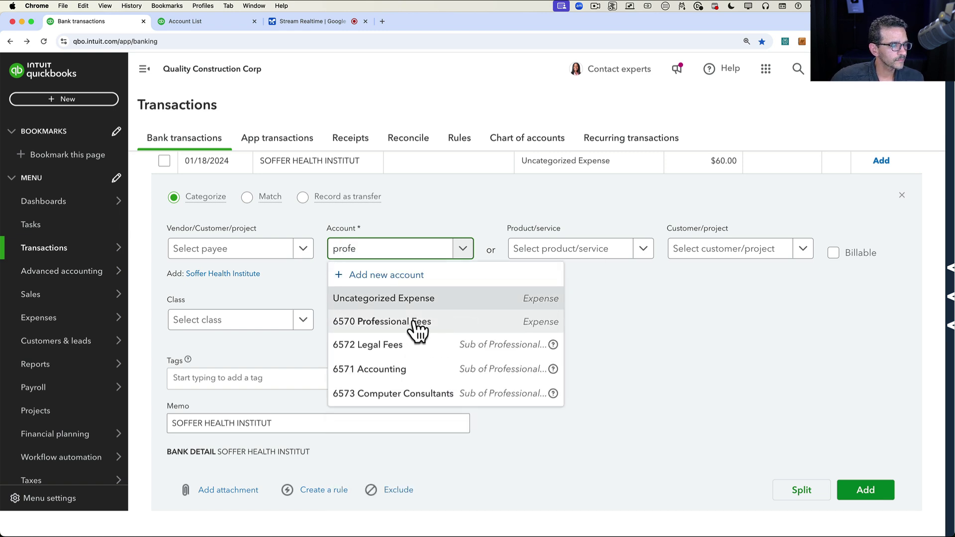
click(397, 371)
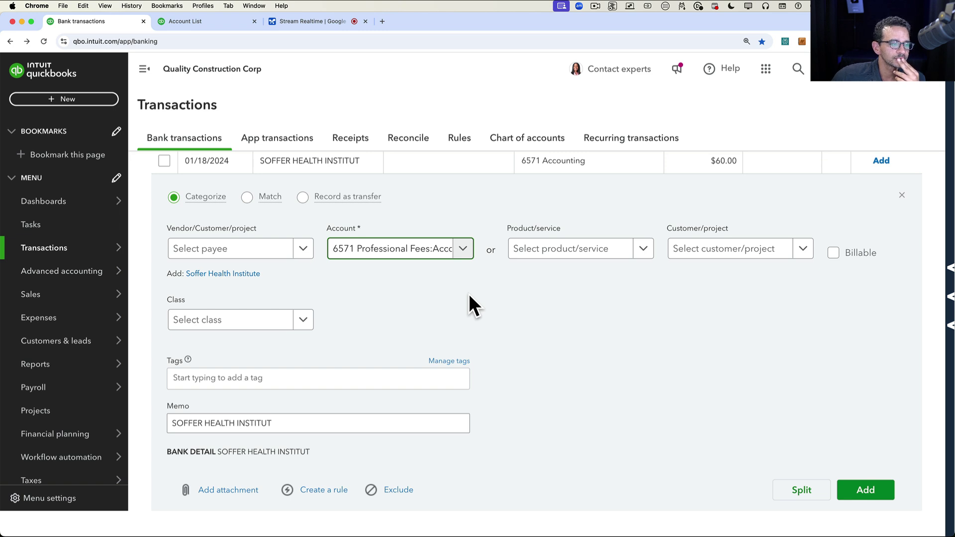
- Replace 'Accounting' with 'Health Services' in the SOFFER HEALTH INSTITUT account field
click(452, 251)
click(424, 252)
click(430, 251)
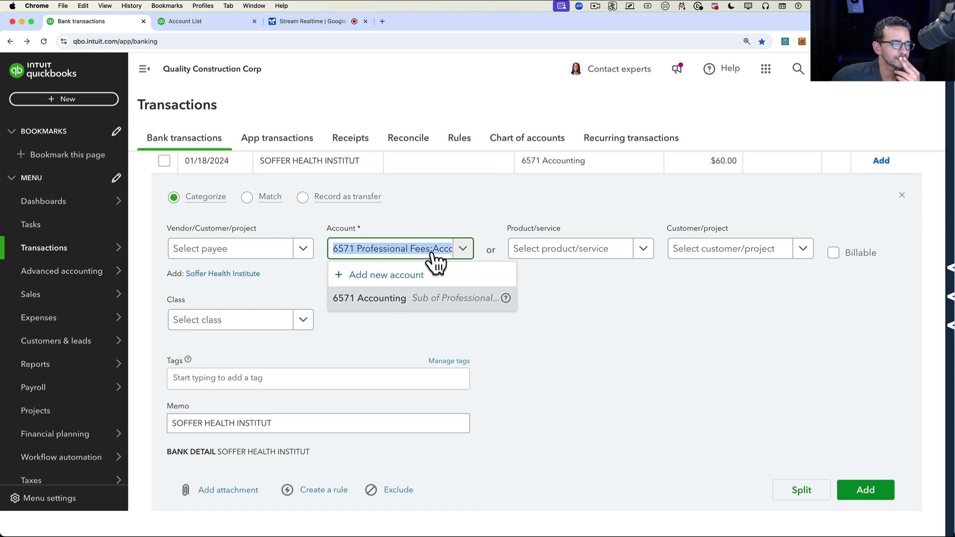
click(438, 251)
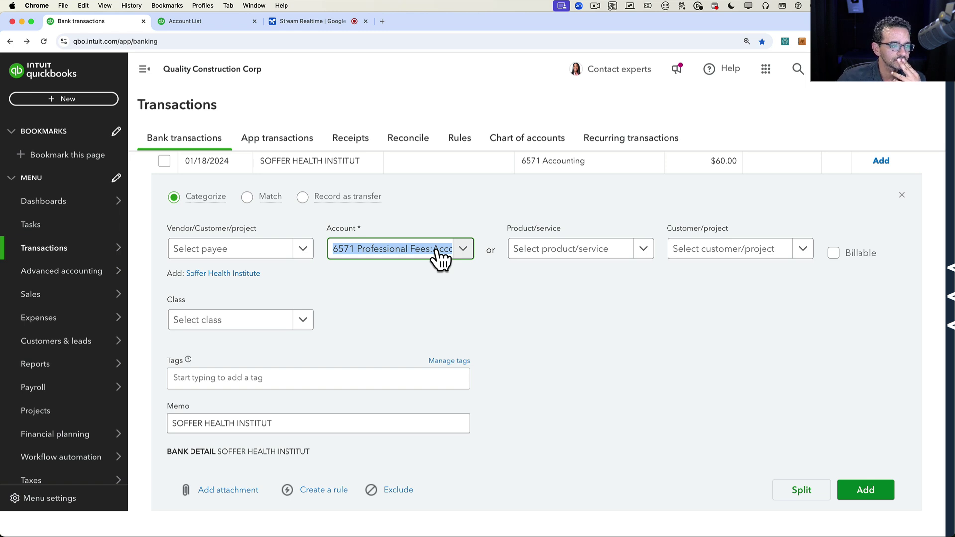
click(437, 251)
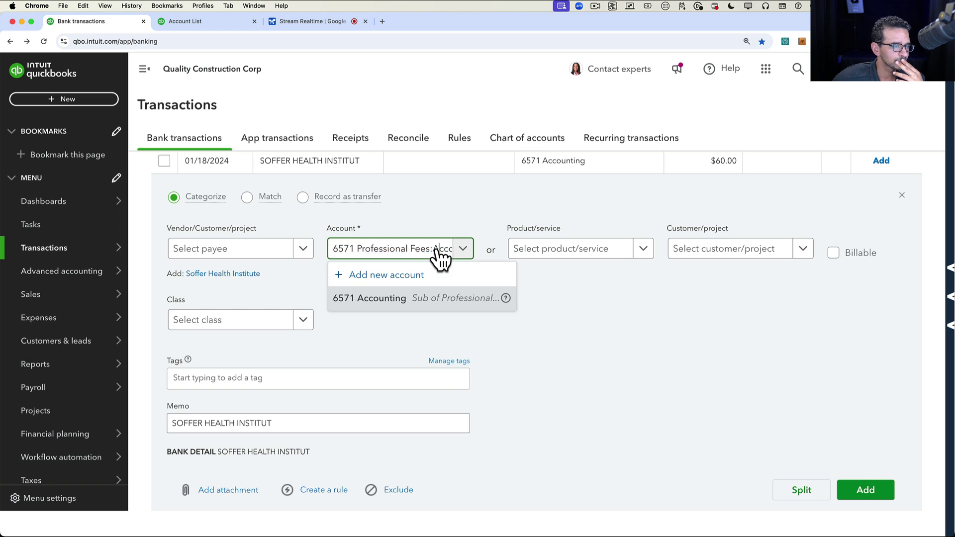
click(436, 251)
click(437, 251)
drag(440, 254, 505, 246)
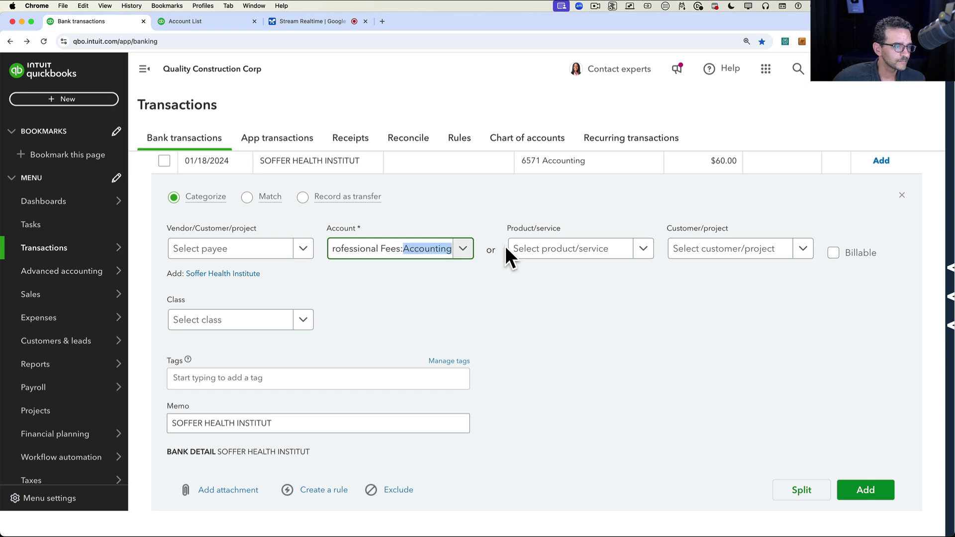
key(BackSpace)
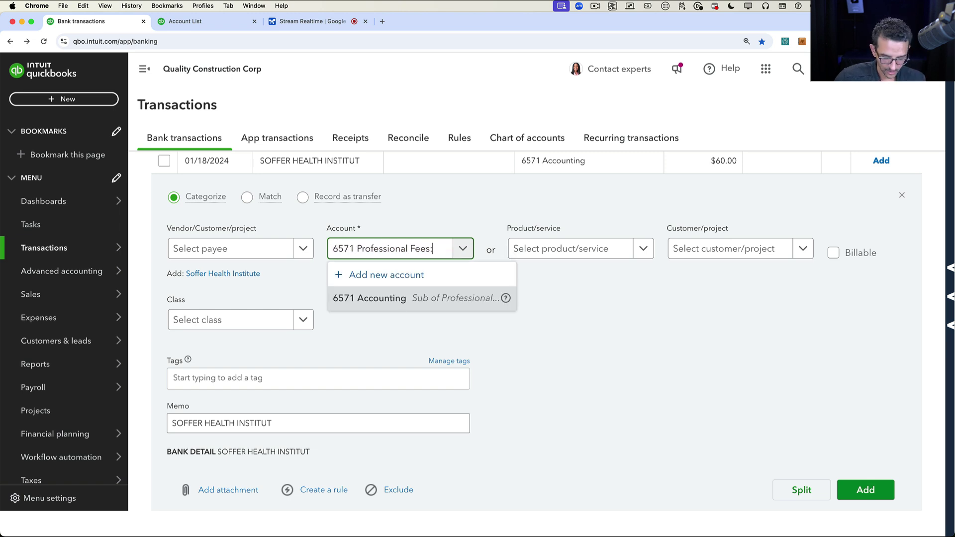
text(Health Services)
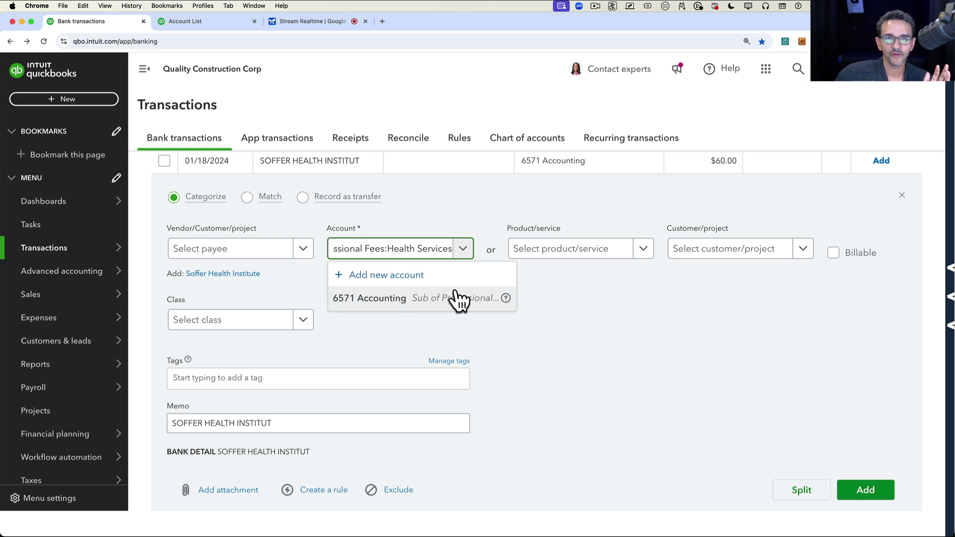
- Define Health Services as an Expenses subaccount under 6570 Professional Fees
click(425, 274)
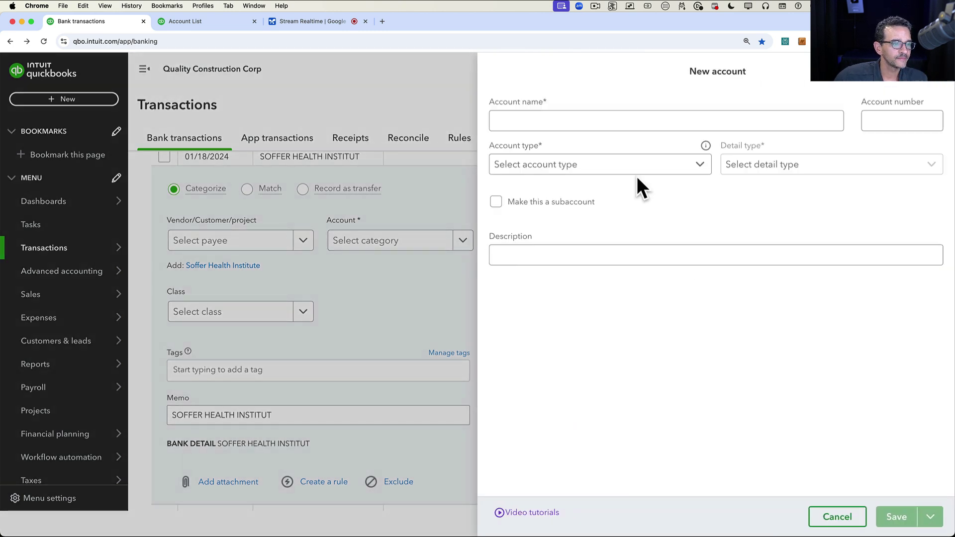
text(Hea)
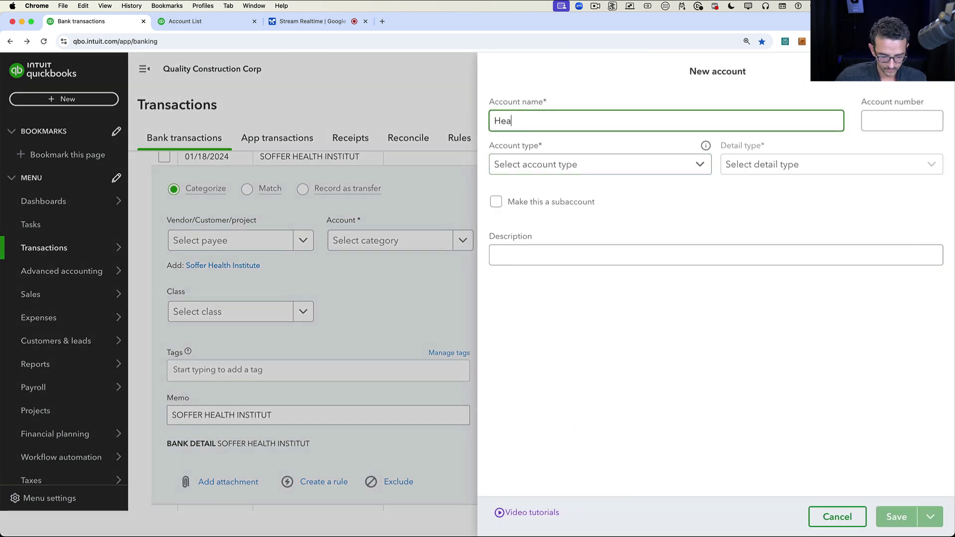
text(lth Services)
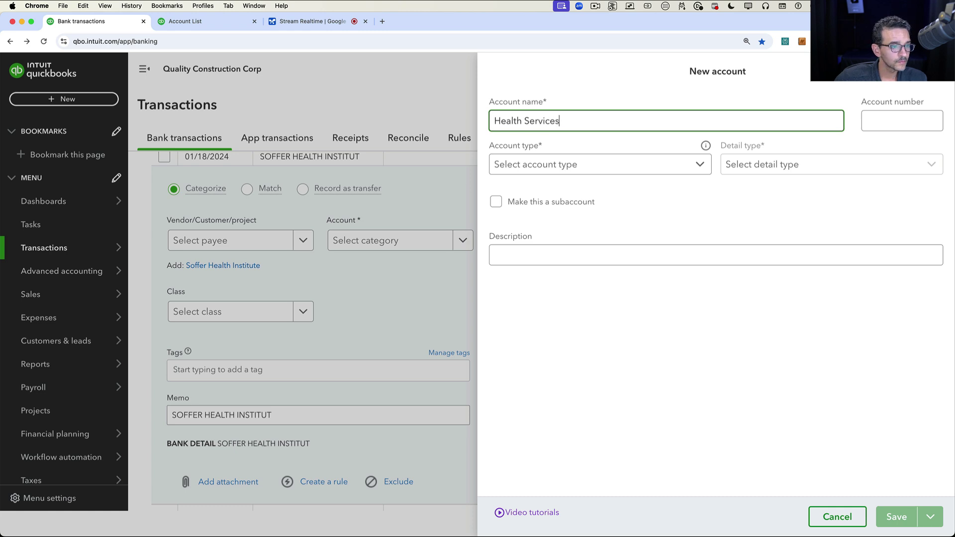
click(496, 201)
click(527, 246)
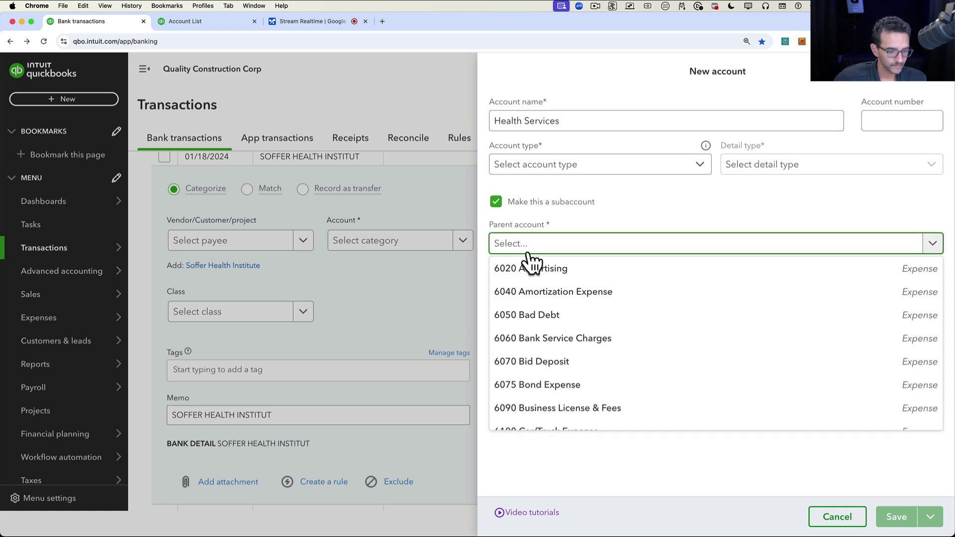
text(profe)
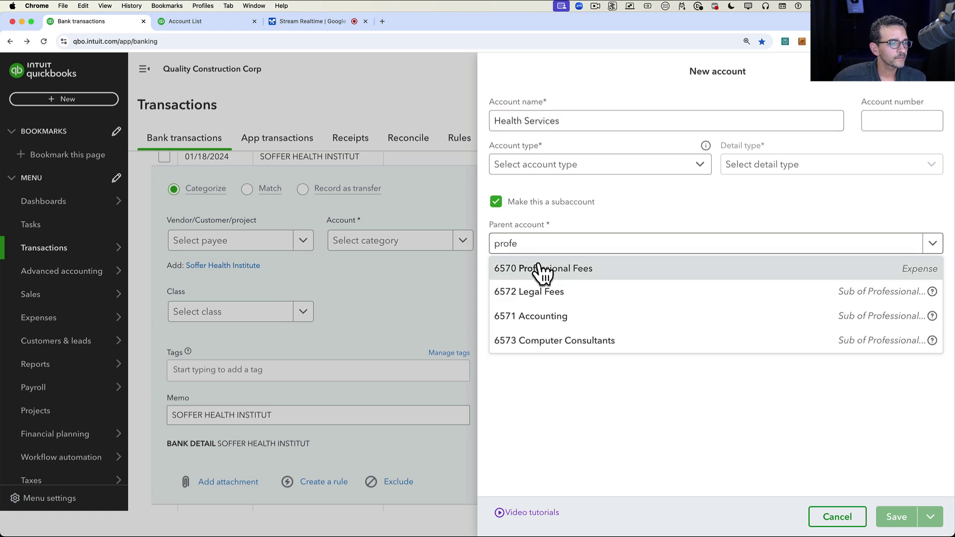
click(540, 268)
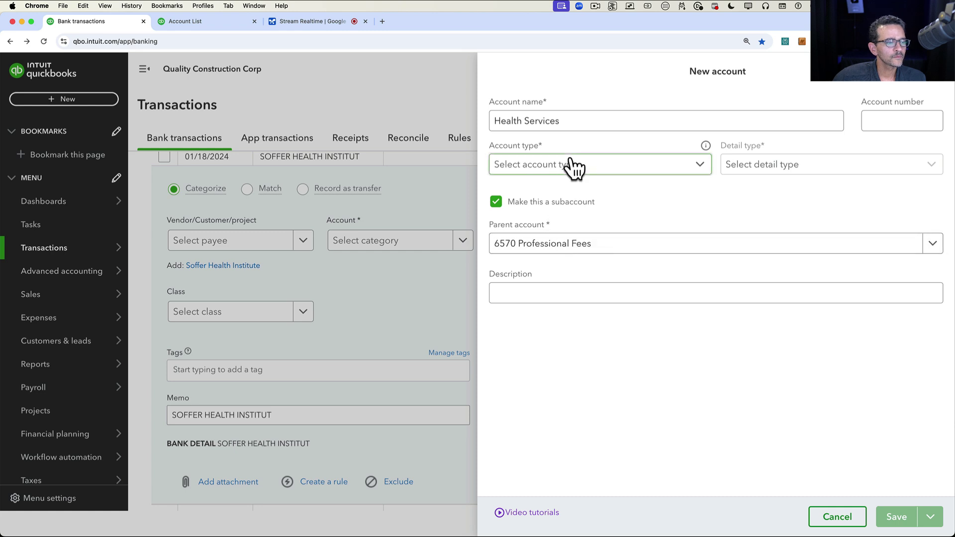
click(574, 165)
click(551, 189)
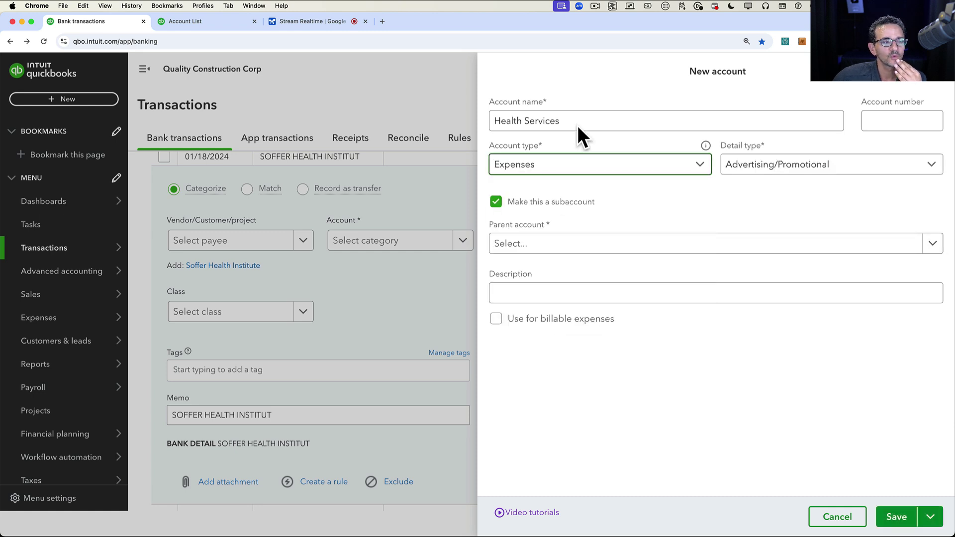
- Reselect parent 6570 Professional Fees, save the account, and add the $60.00 SOFFER HEALTH charge
click(580, 121)
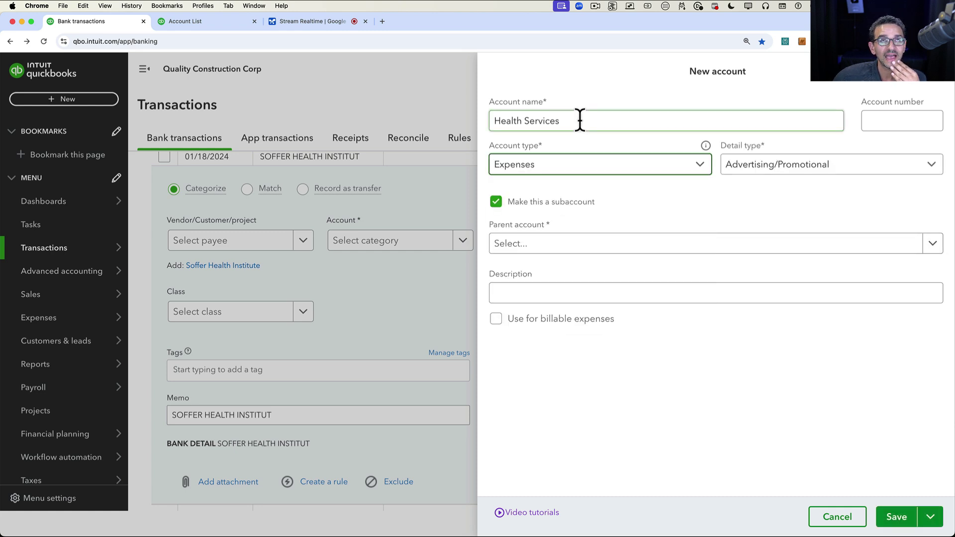
click(895, 517)
click(517, 244)
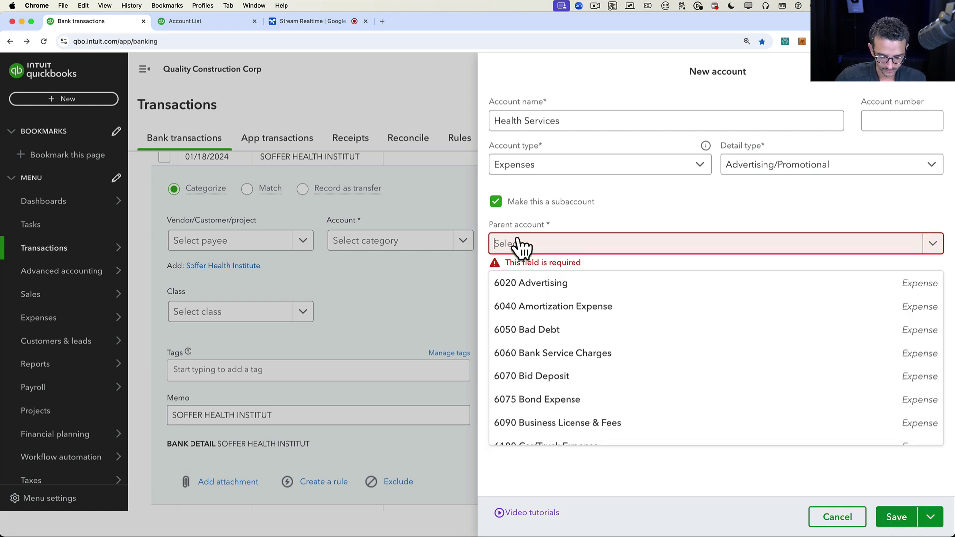
text(profe)
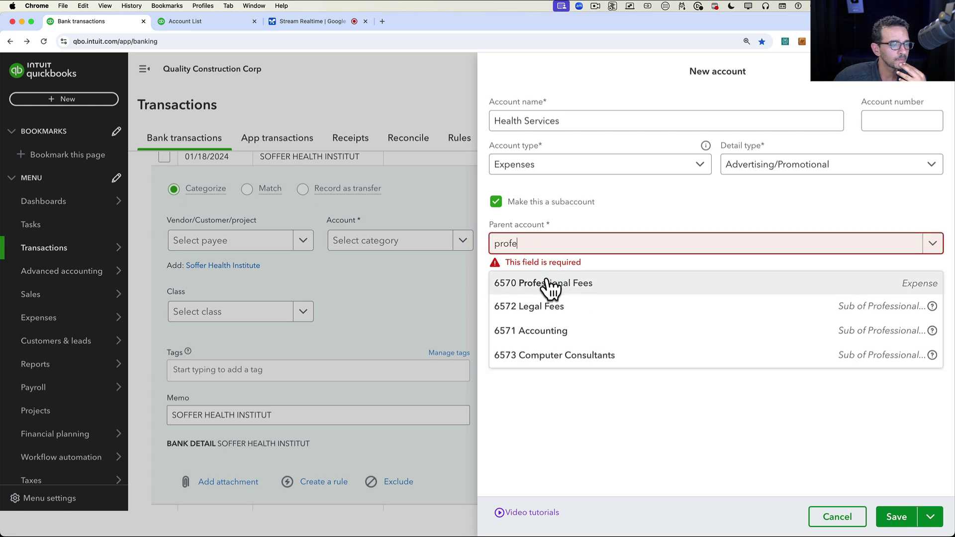
click(551, 286)
click(895, 518)
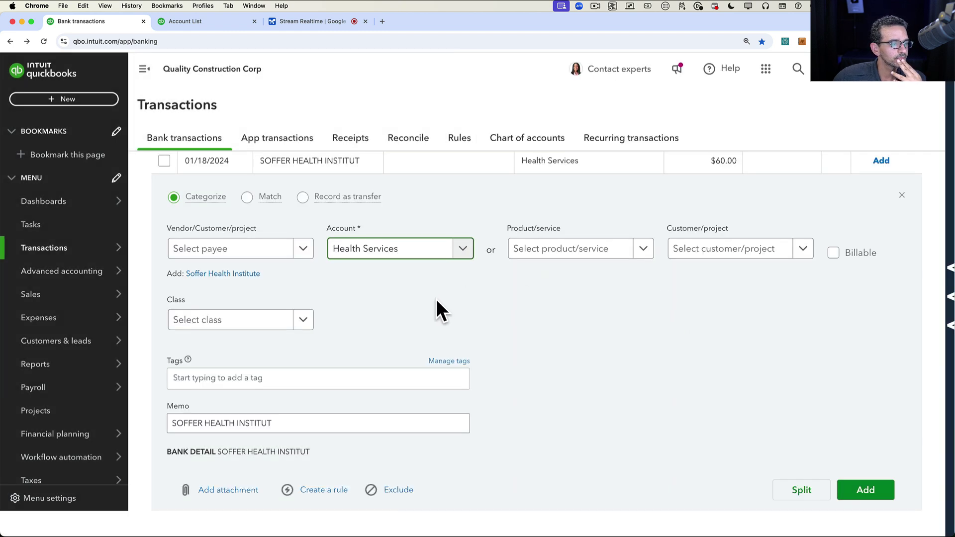
click(874, 493)
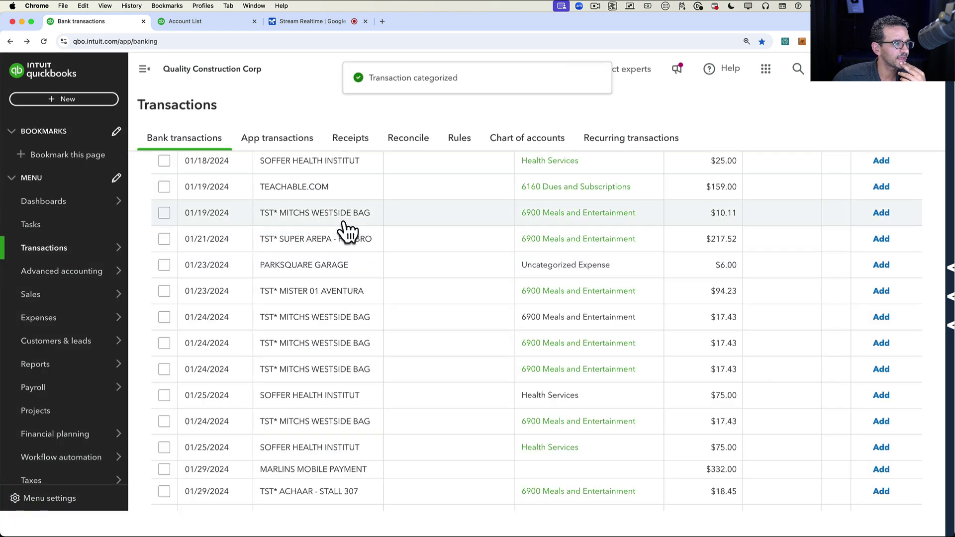
- Keep 6160 Dues and Subscriptions on the $159.00 TEACHABLE.COM charge and add it
click(313, 199)
scroll(323, 348, down, 1)
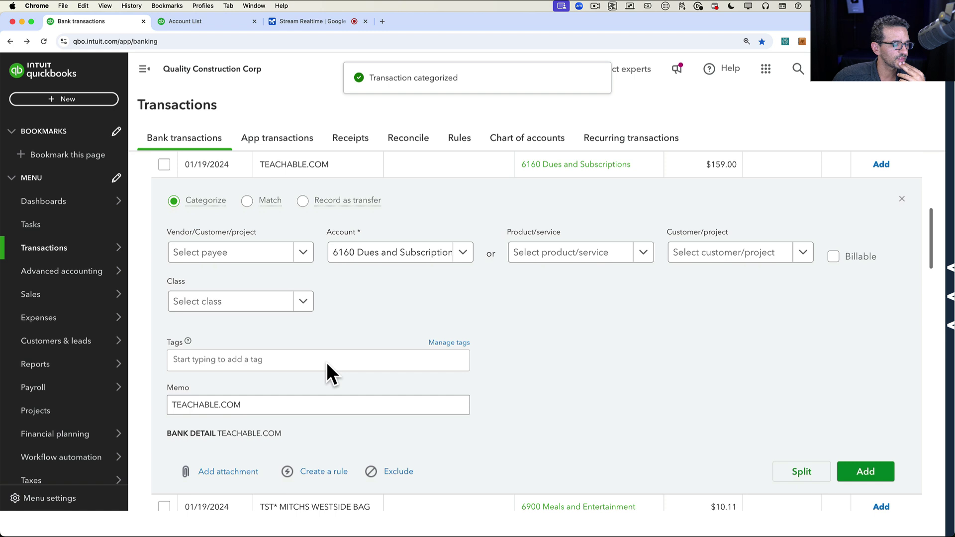
click(177, 400)
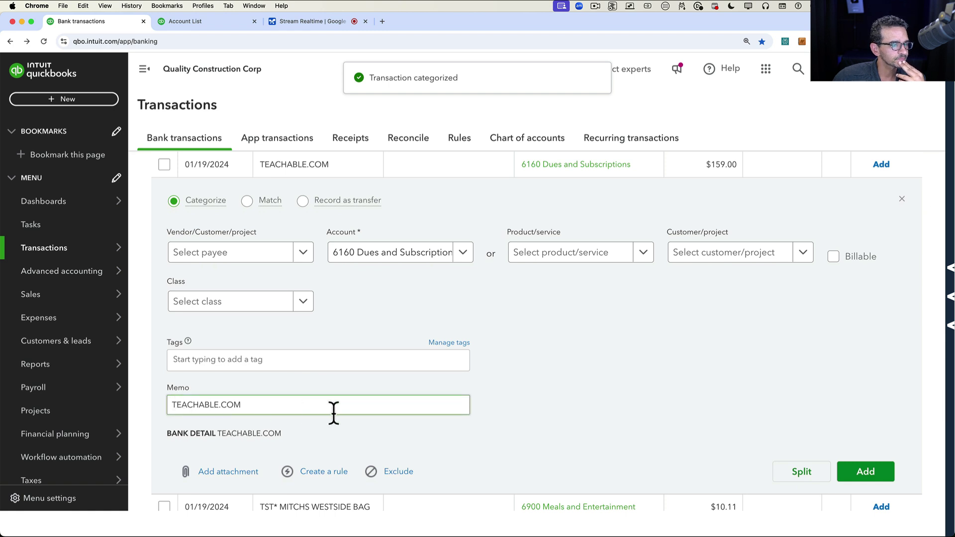
scroll(407, 343, up, 2)
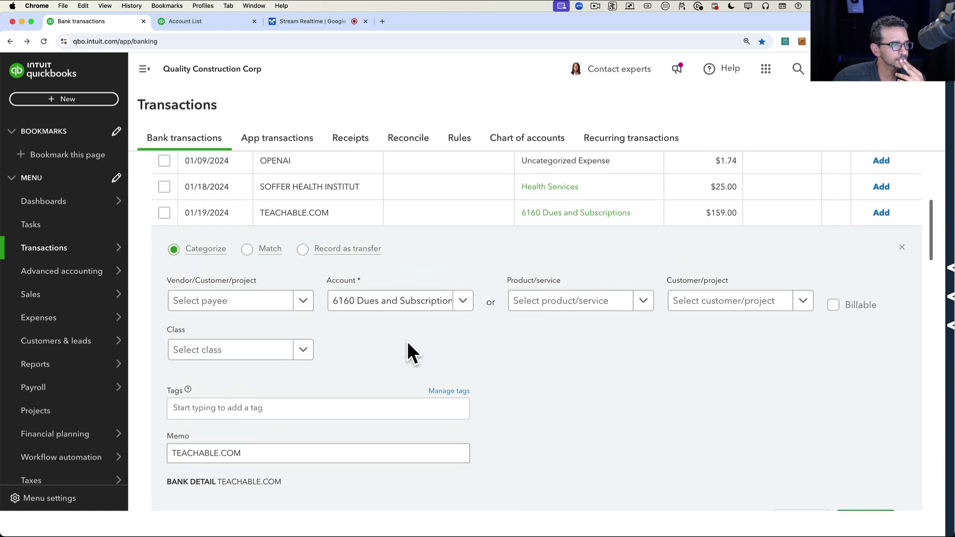
scroll(407, 343, down, 1)
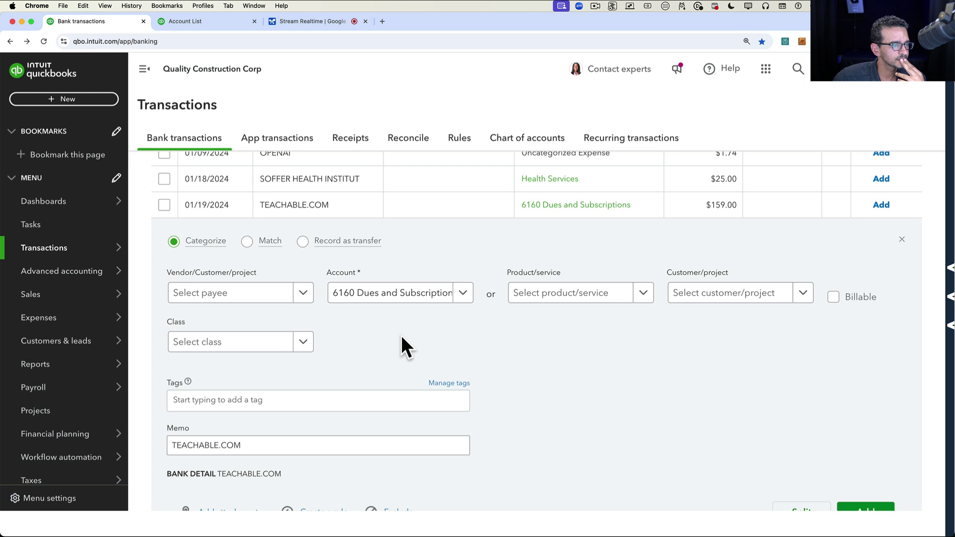
scroll(736, 345, down, 1)
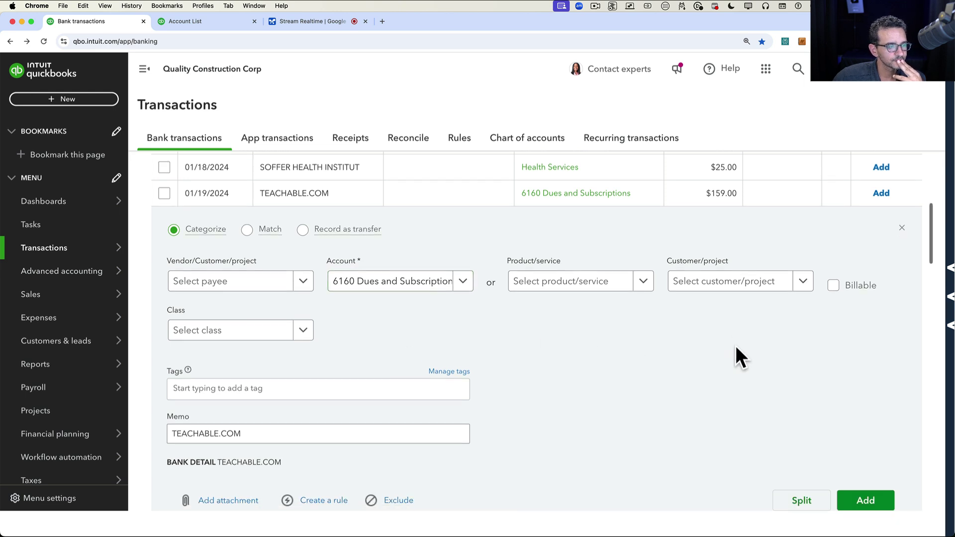
click(462, 282)
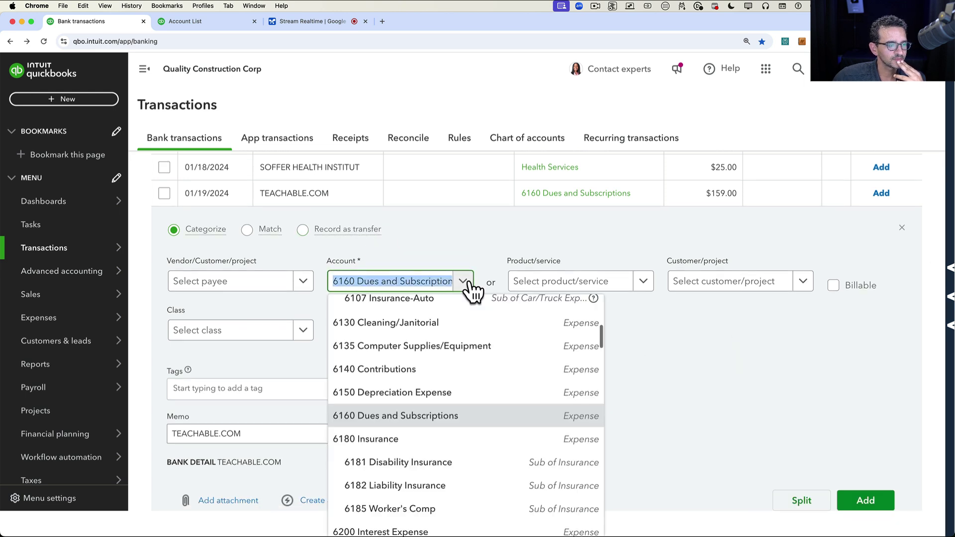
click(406, 417)
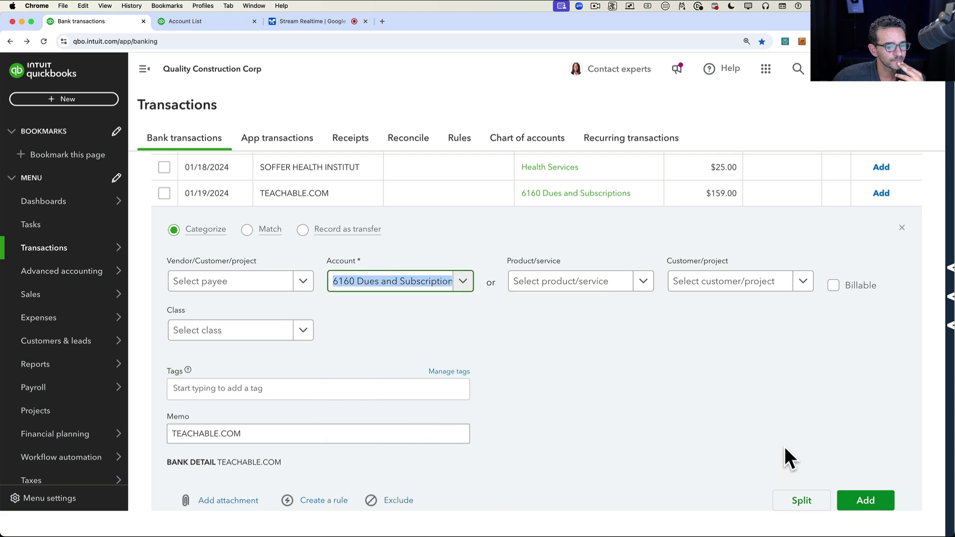
click(864, 493)
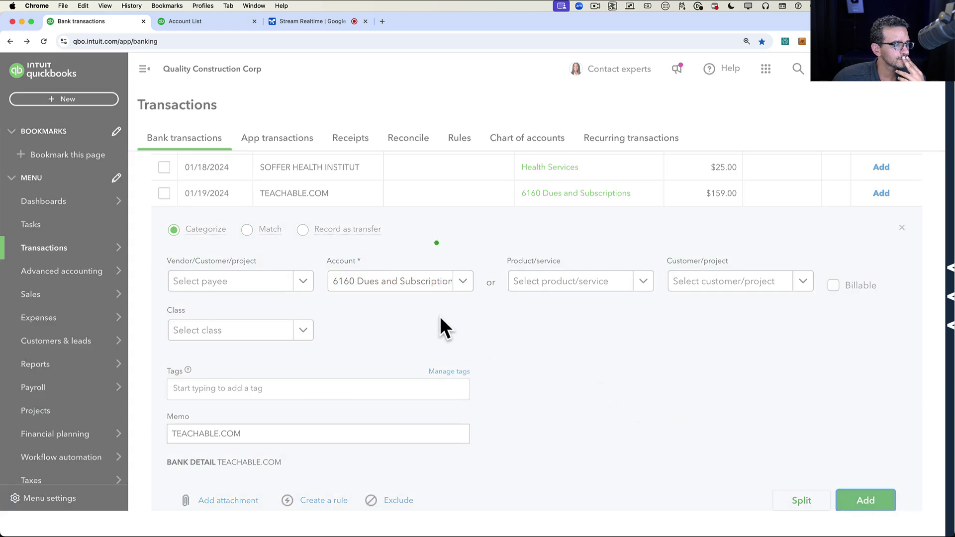
scroll(444, 336, down, 3)
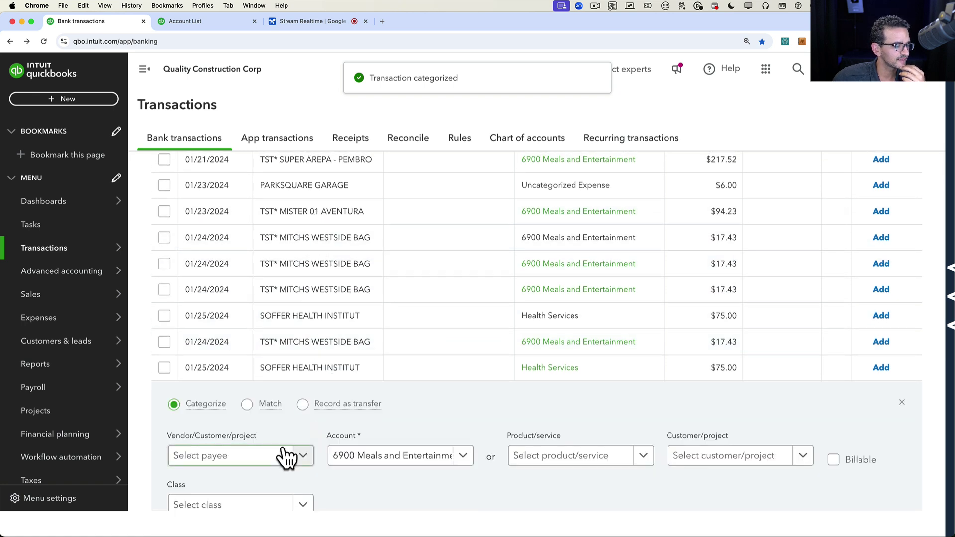
- Check the memo and add the $94.23 TST* MISTER 01 AVENTURA charge under 6900 Meals and Entertainment
scroll(284, 452, down, 3)
scroll(247, 467, down, 5)
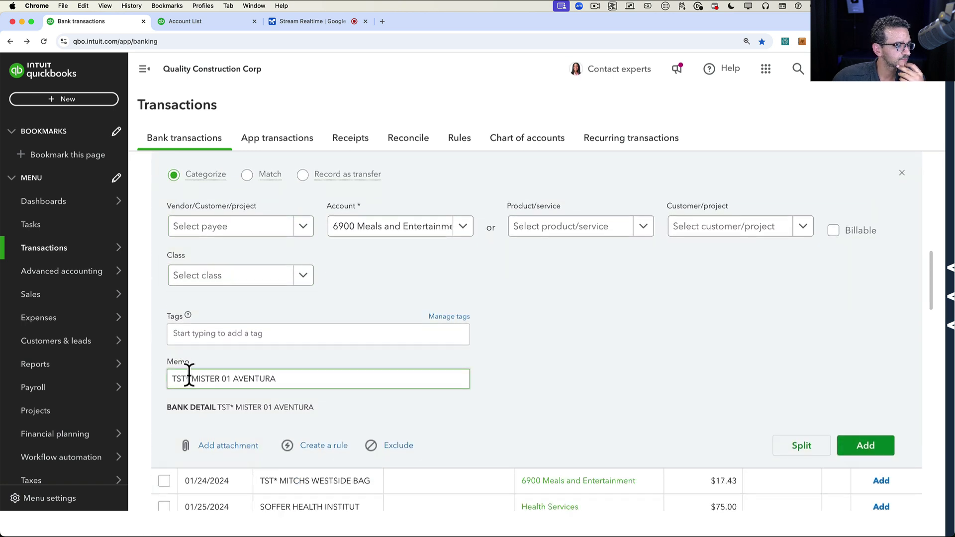
drag(191, 378, 292, 379)
click(297, 380)
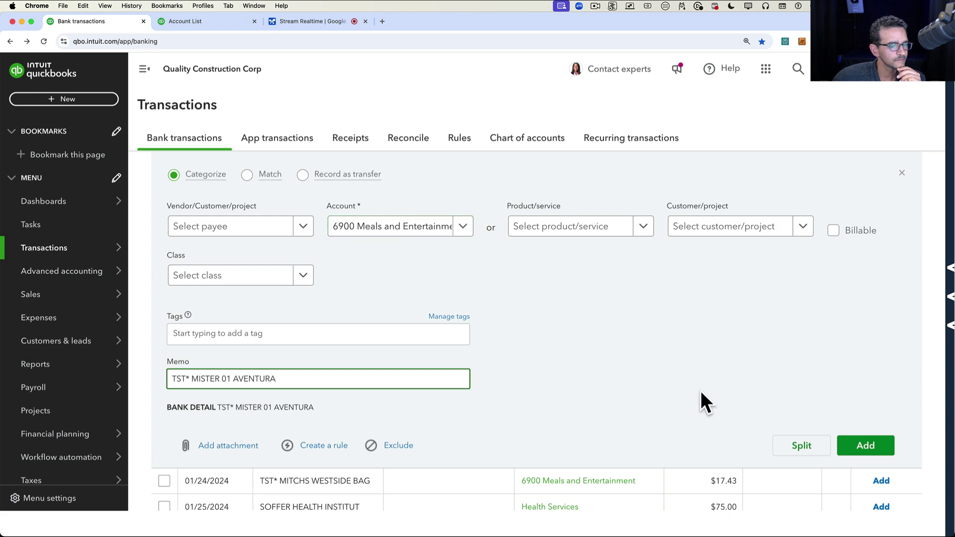
click(866, 448)
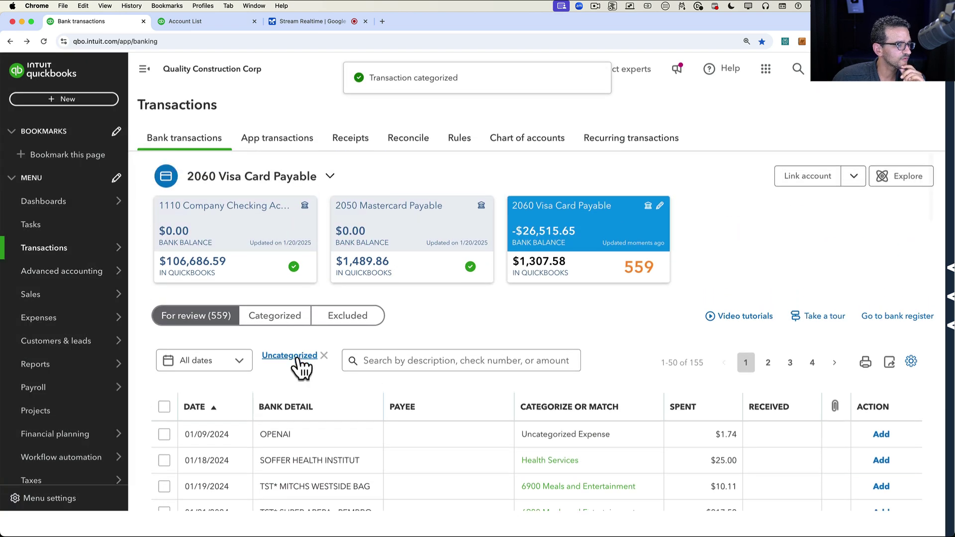
- Assign 6100 Car/Truck Expense to the 02/12 ONSTAR SERVICES $25.17 charge and add it
scroll(320, 420, down, 15)
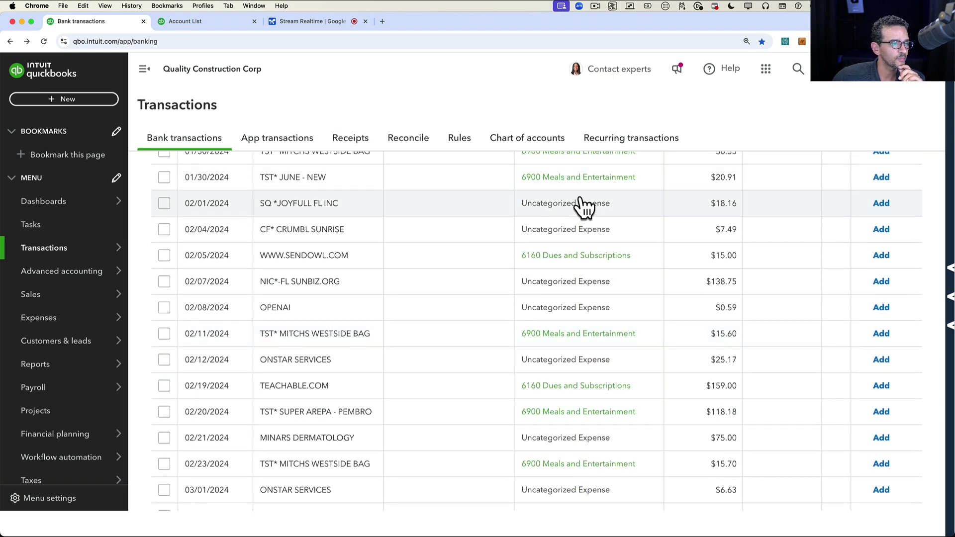
scroll(323, 239, down, 2)
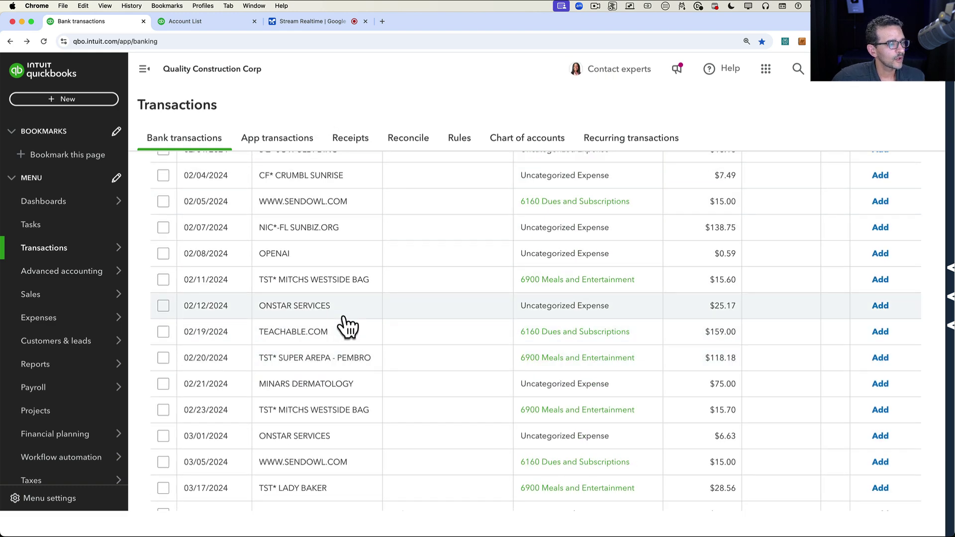
scroll(342, 303, down, 2)
click(324, 260)
scroll(216, 343, down, 2)
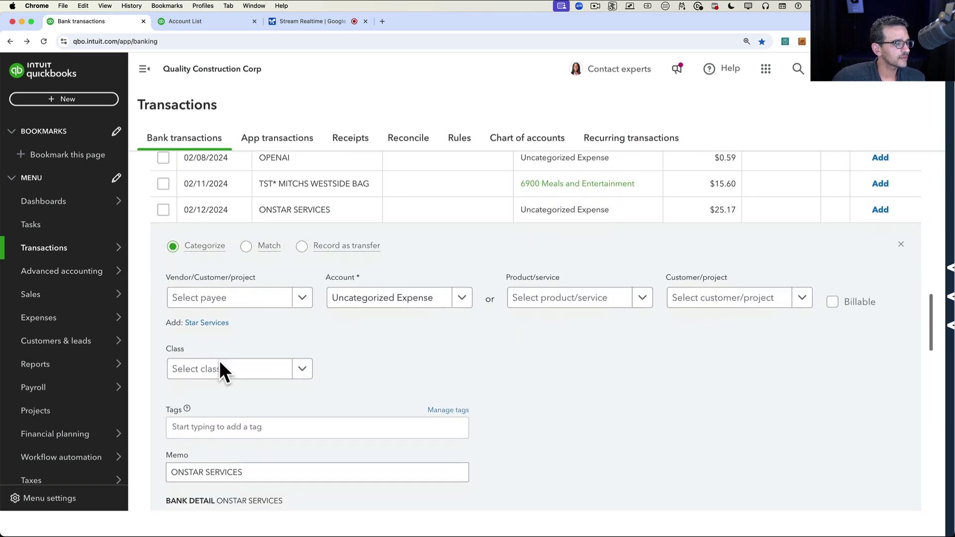
scroll(220, 366, down, 2)
click(247, 442)
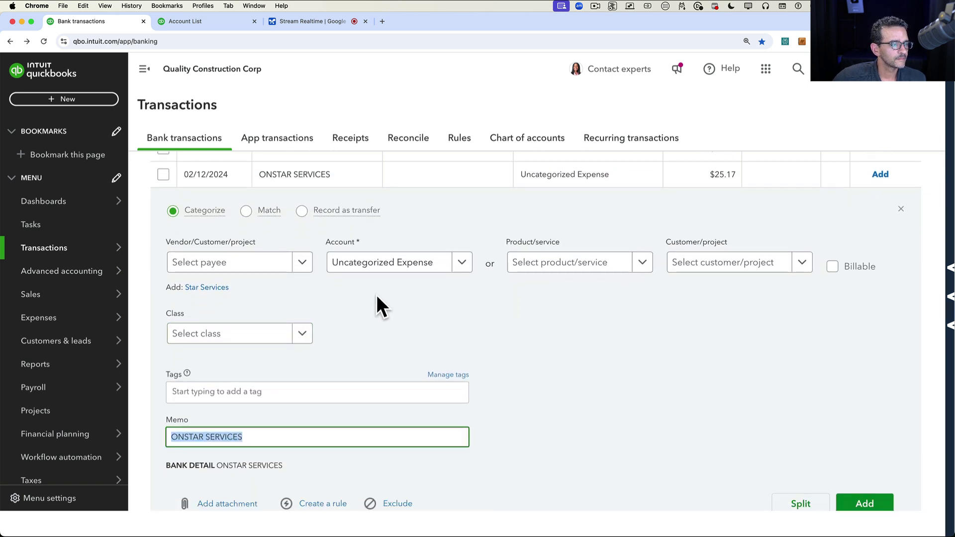
click(393, 265)
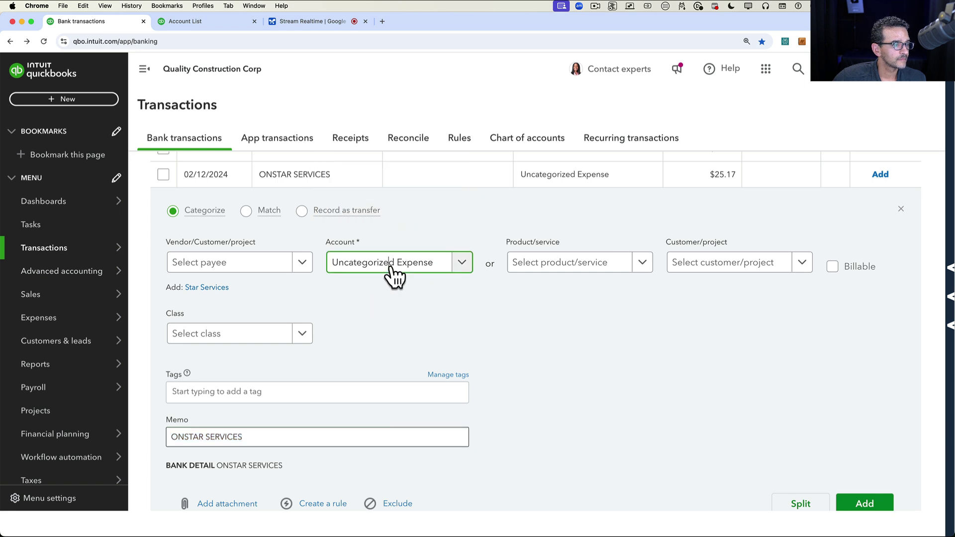
text(car)
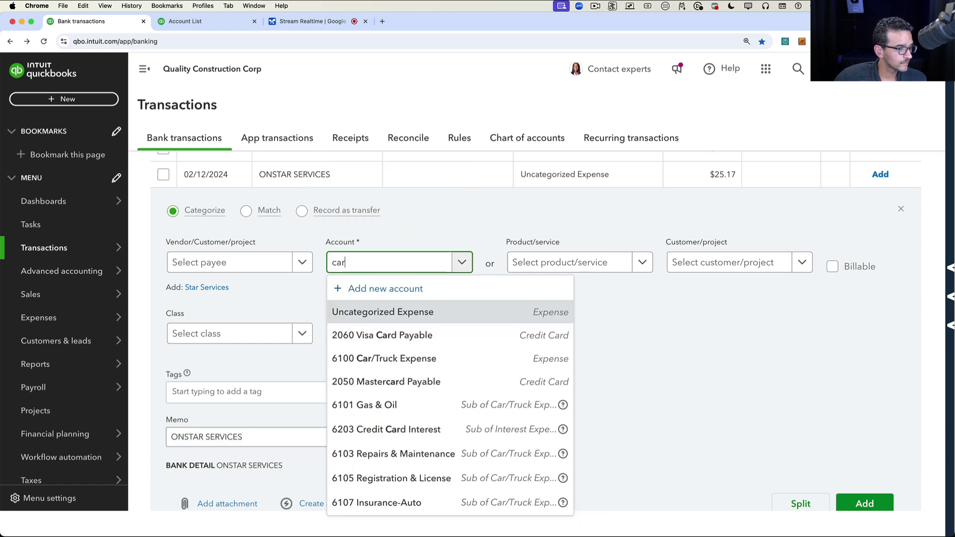
click(413, 359)
click(867, 502)
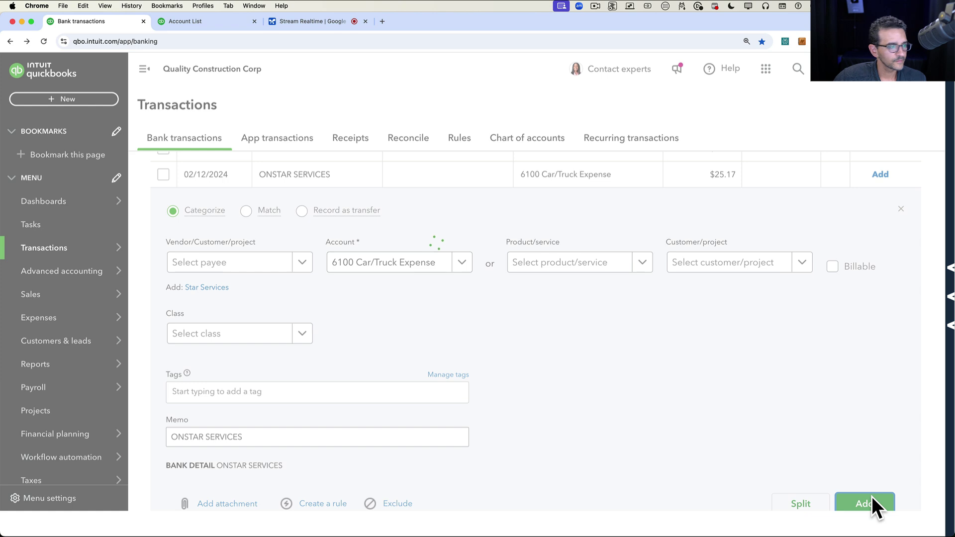
scroll(396, 287, down, 1)
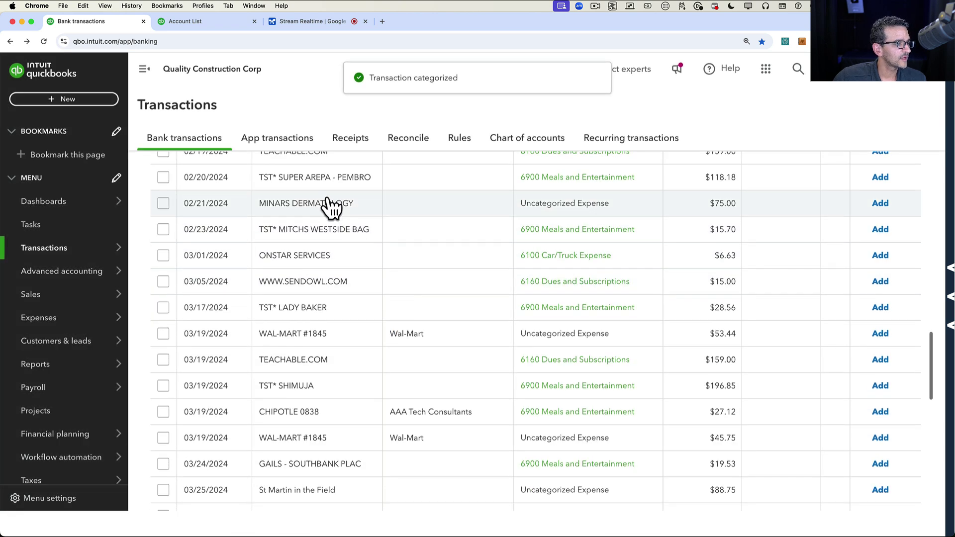
- Assign 6570 Professional Fees to the $75.00 MINARS DERMATOLOGY charge and add it
click(330, 205)
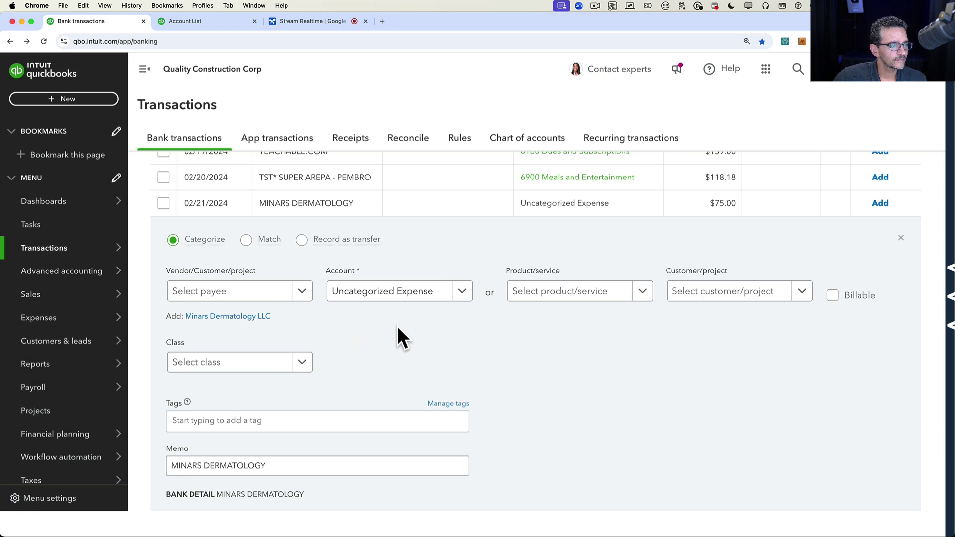
click(398, 293)
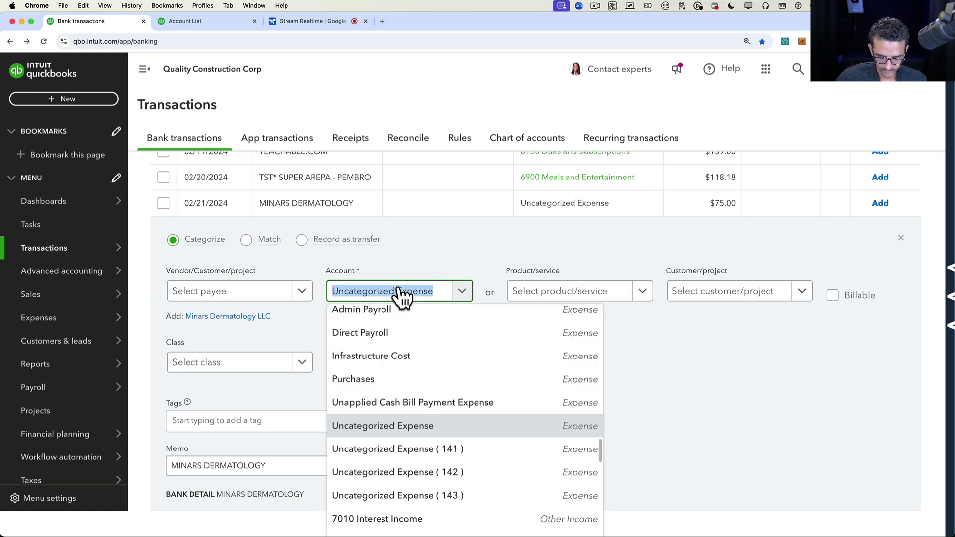
text(profe)
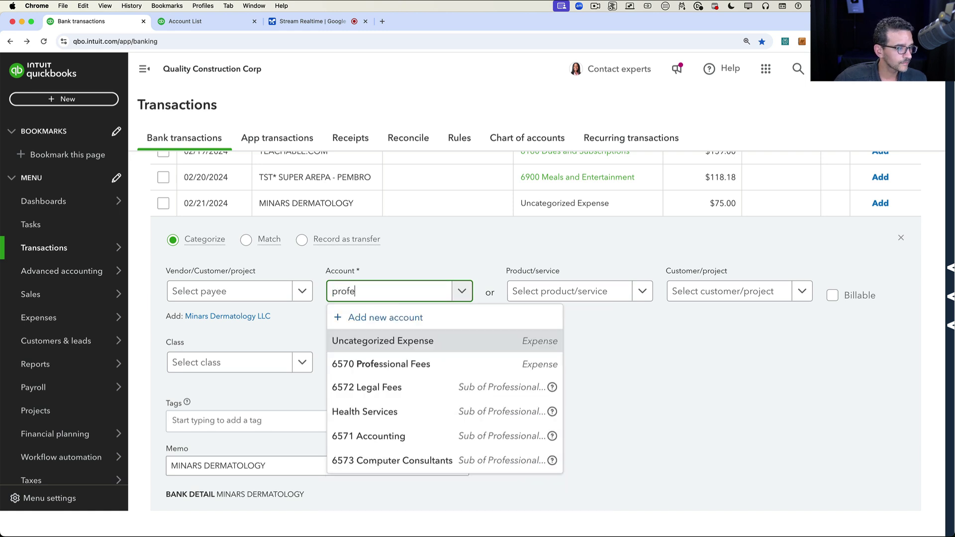
click(405, 368)
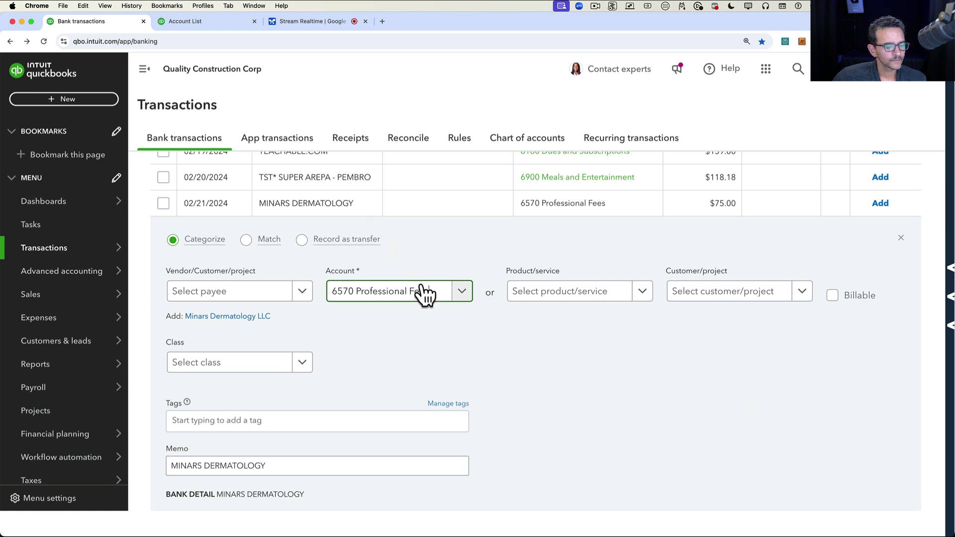
click(466, 296)
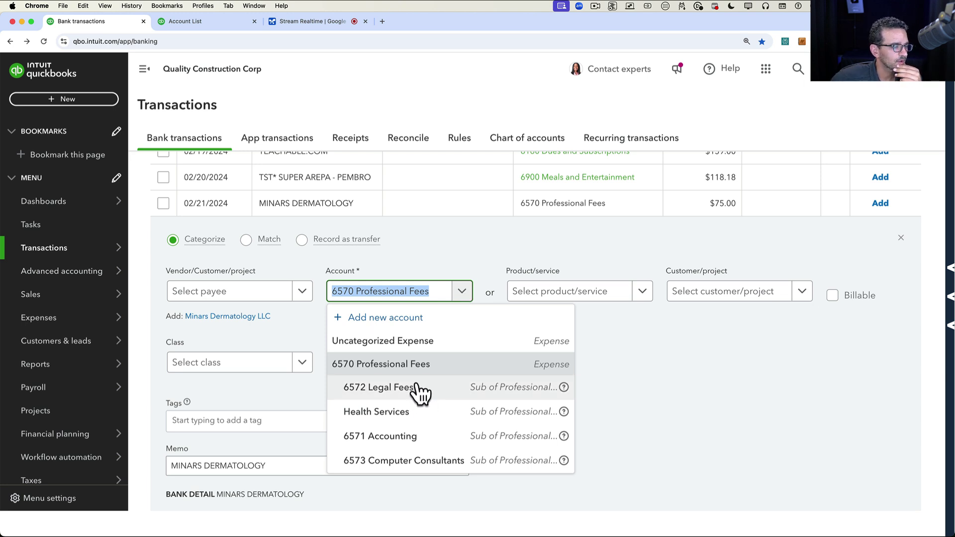
click(418, 362)
scroll(438, 362, down, 2)
scroll(437, 360, down, 3)
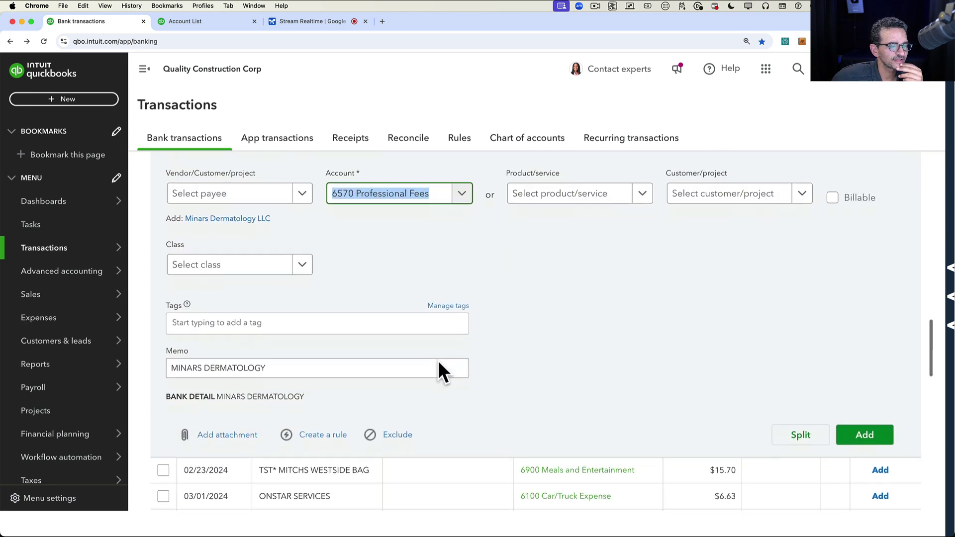
click(863, 345)
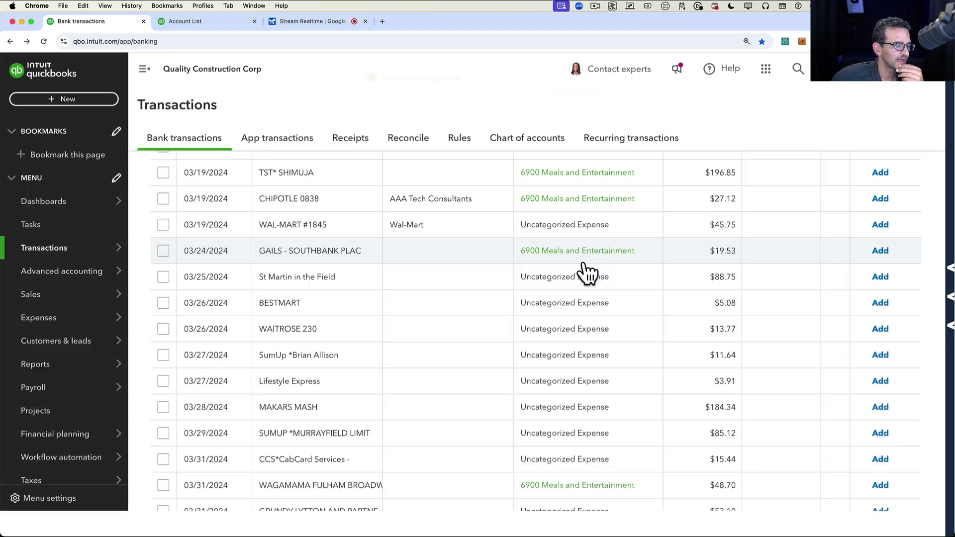
- Assign 6490 Office Supplies to the 03/27 SumUp $11.64 charge and add it
scroll(408, 348, down, 1)
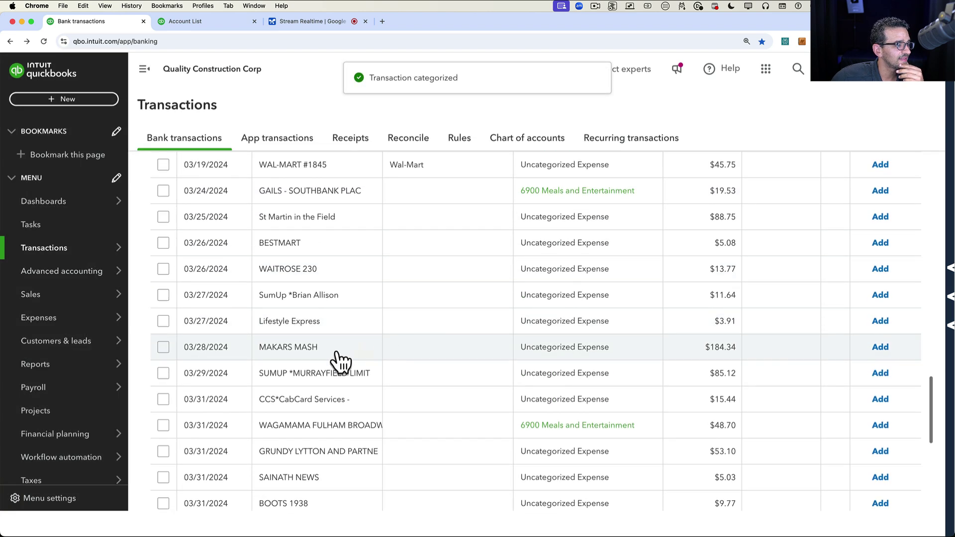
click(314, 298)
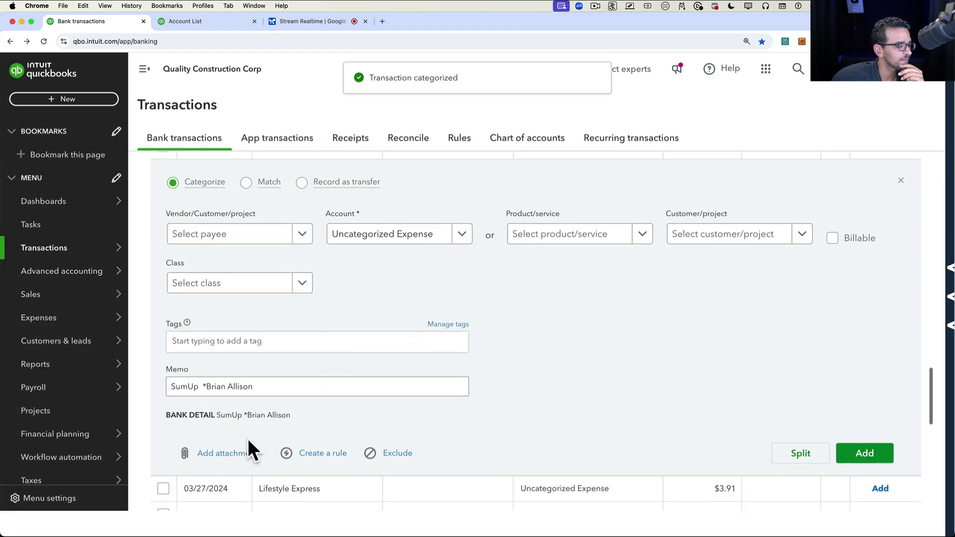
scroll(338, 328, up, 2)
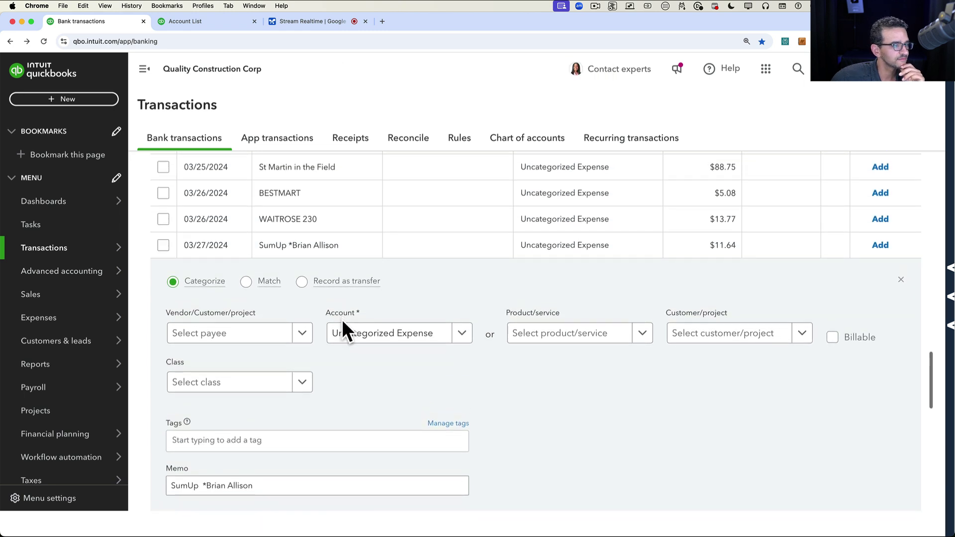
click(357, 250)
click(357, 250)
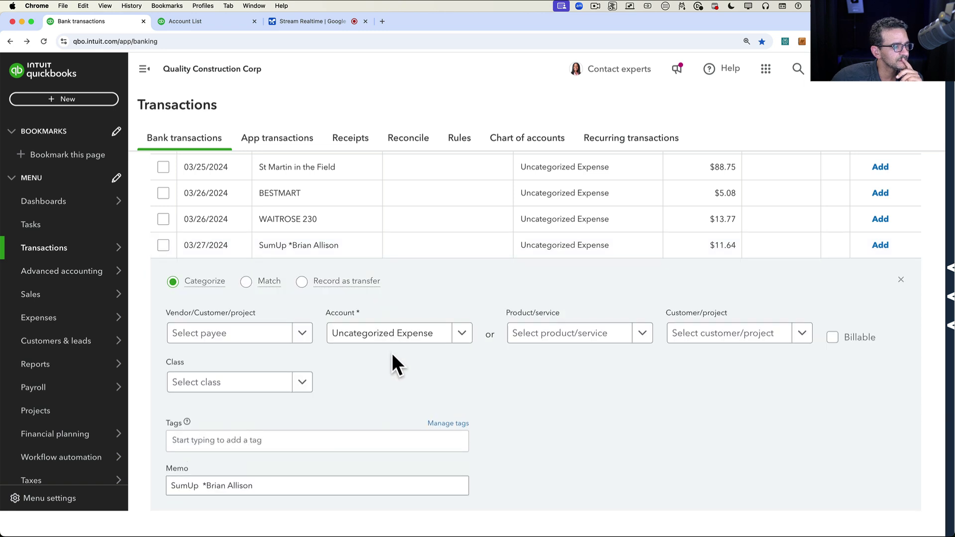
click(392, 333)
text(offi)
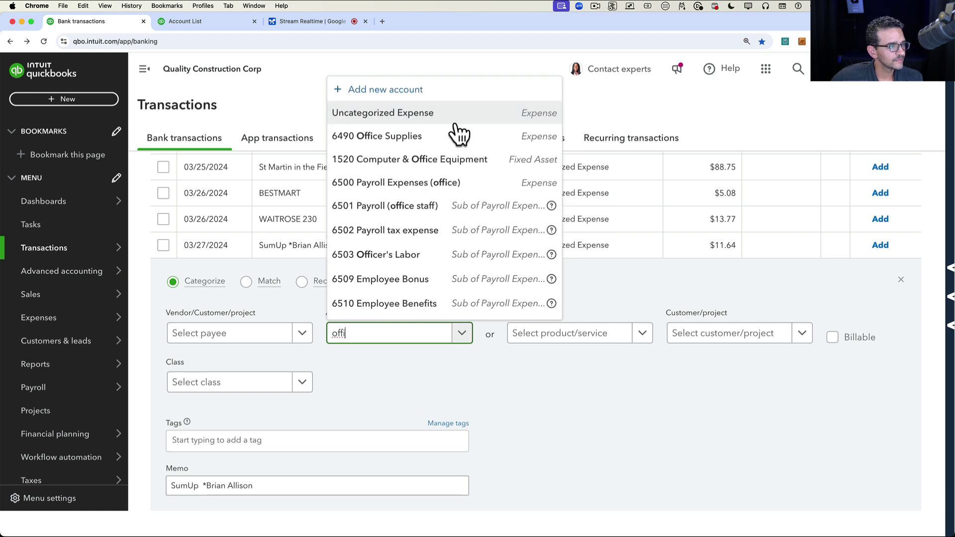
click(411, 139)
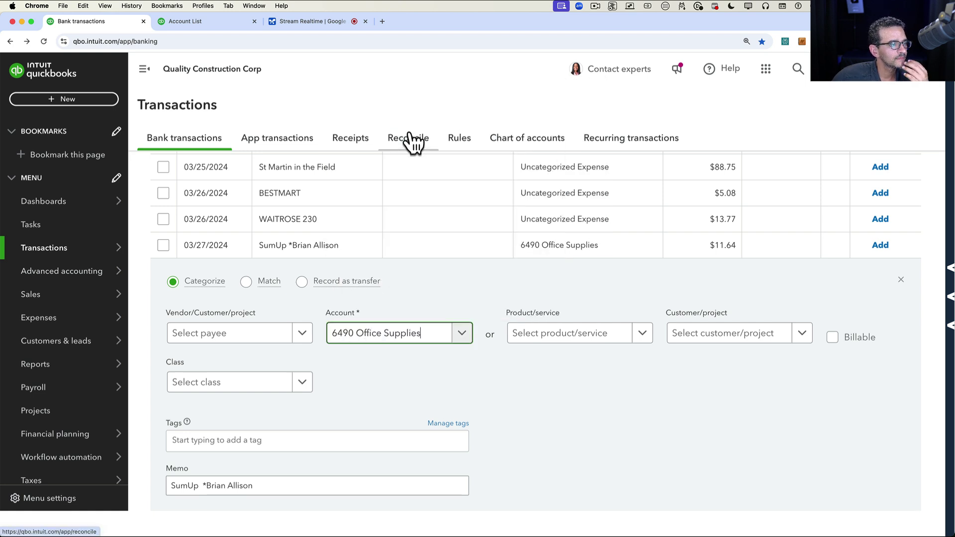
click(338, 251)
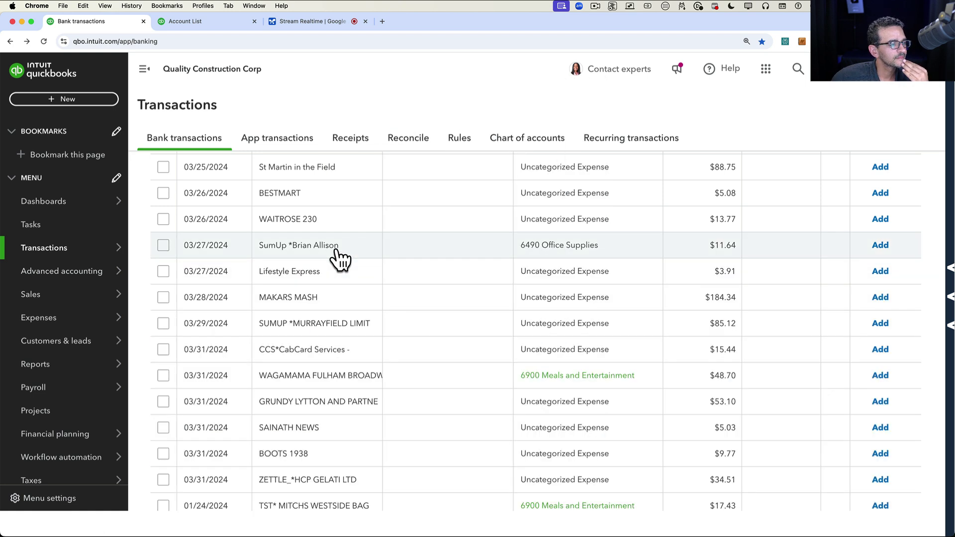
click(880, 245)
scroll(309, 353, up, 5)
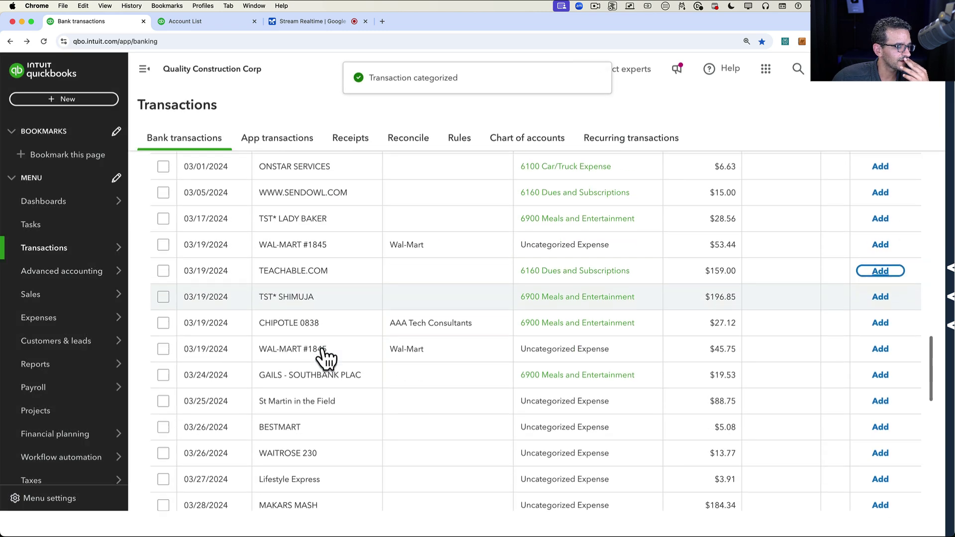
- Set the 03/19 WAL-MART #1845 $45.75 charge's account to Purchases
click(325, 354)
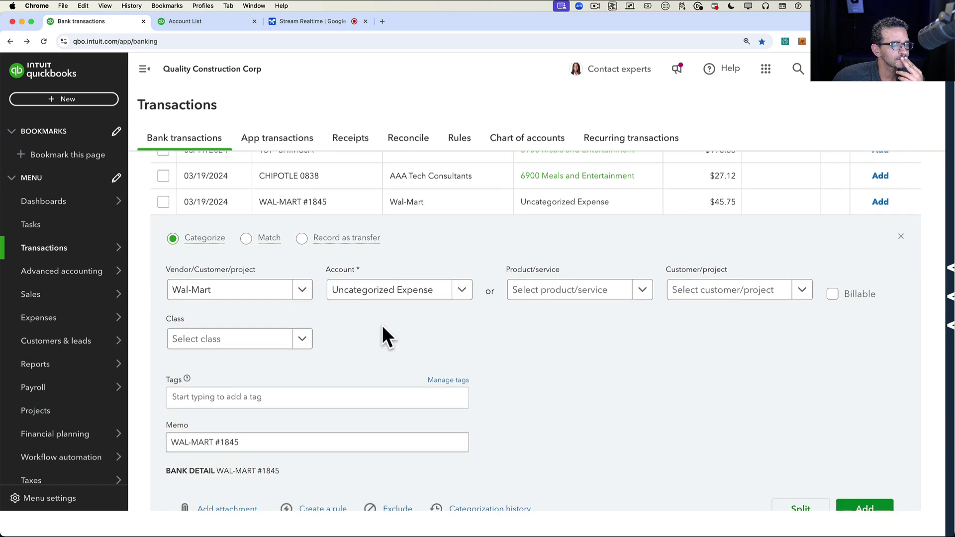
click(383, 290)
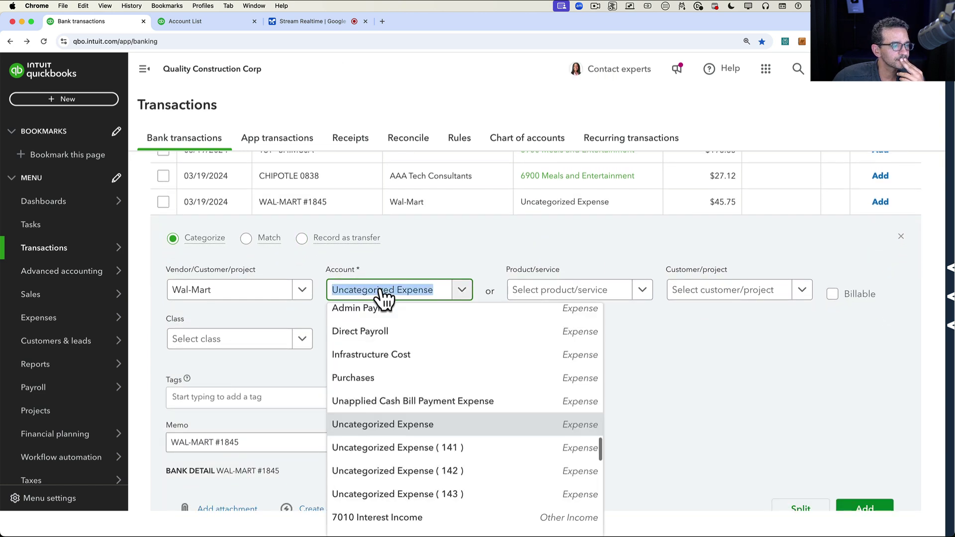
text(pu)
click(504, 370)
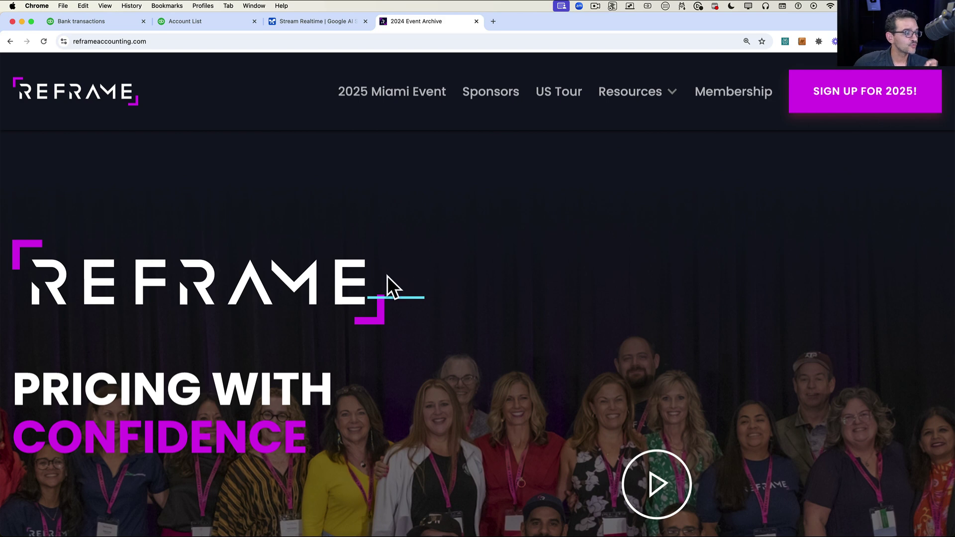
- Scroll to the Pricing With Confidence details: November 2nd–5th, 2025, Coral Gables, FL
scroll(387, 276, down, 2)
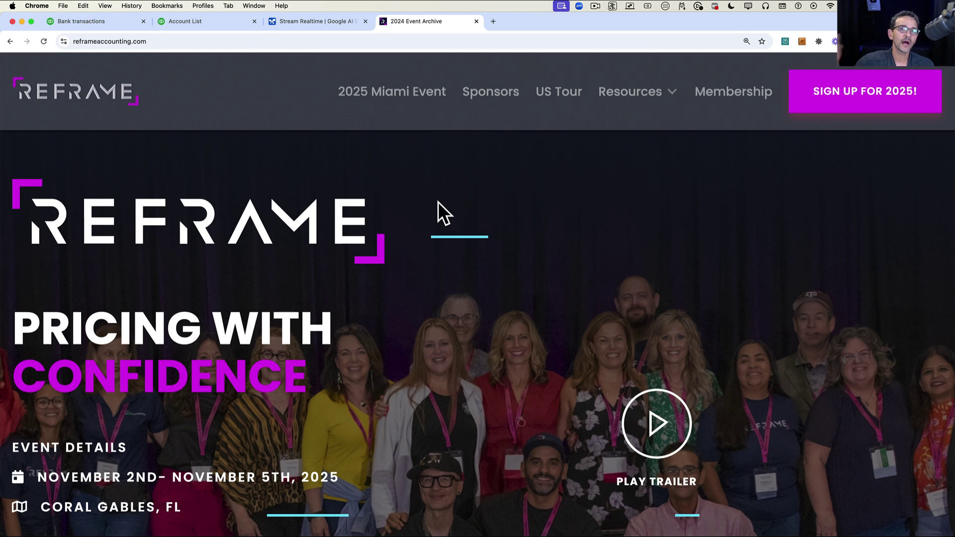
scroll(385, 395, down, 1)
scroll(384, 395, down, 4)
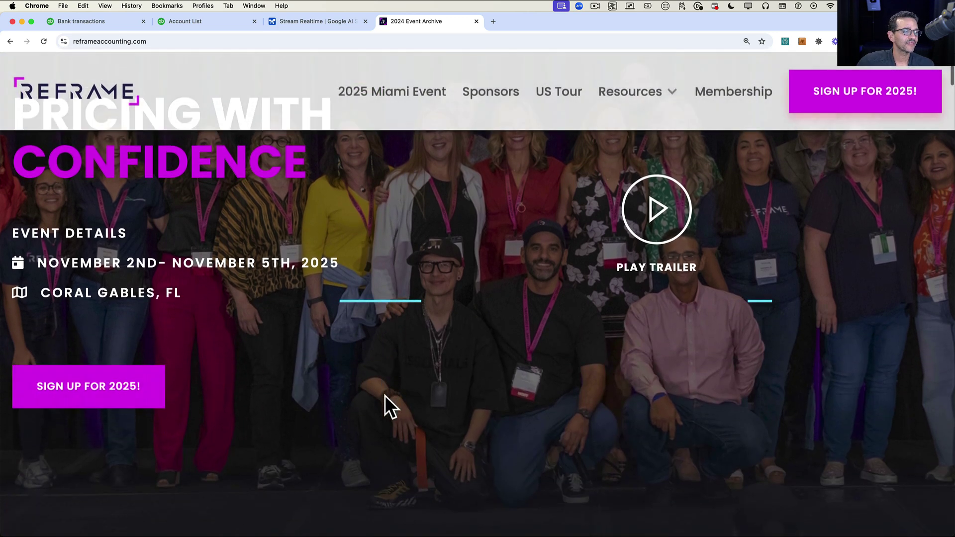
scroll(383, 394, up, 2)
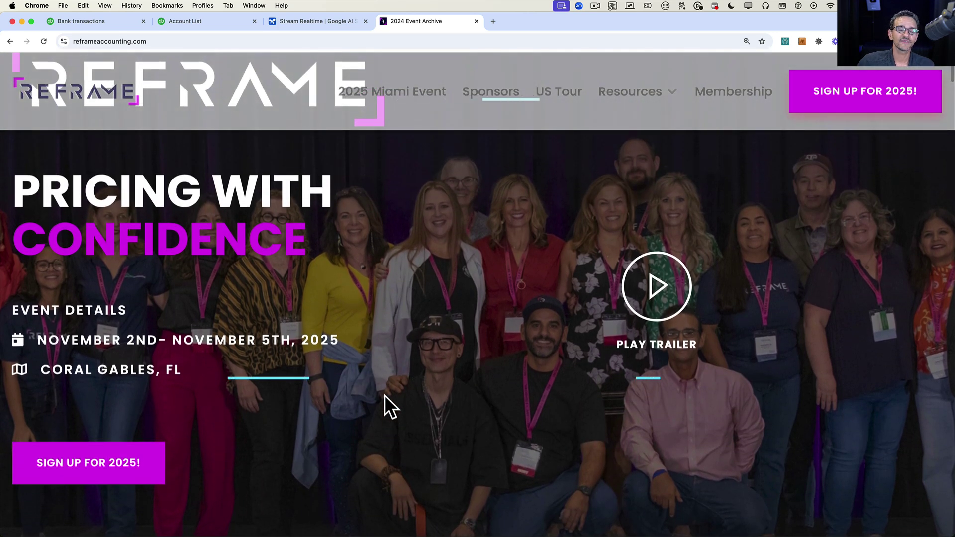